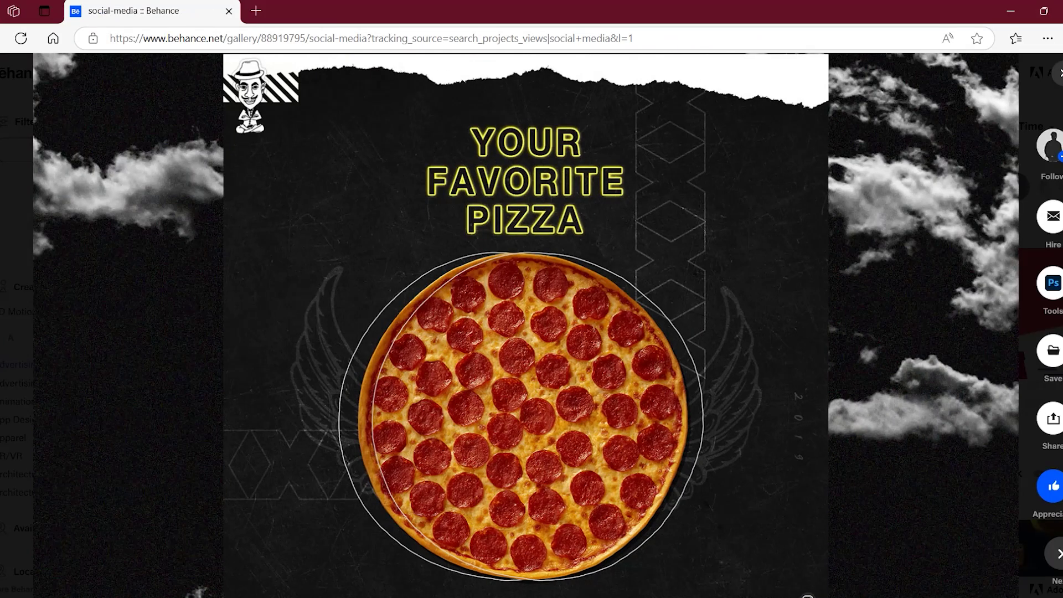
Look through the lounge's social media posters in the Behance project, from the pizza design to the Blueberry drink design.
scroll(526, 332, down, 10)
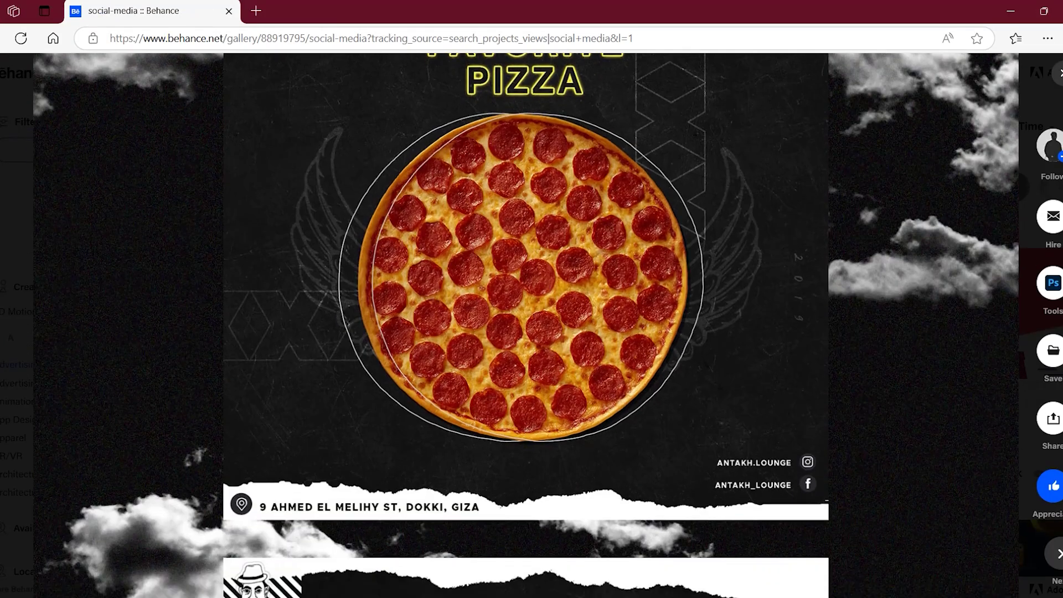
scroll(526, 332, down, 15)
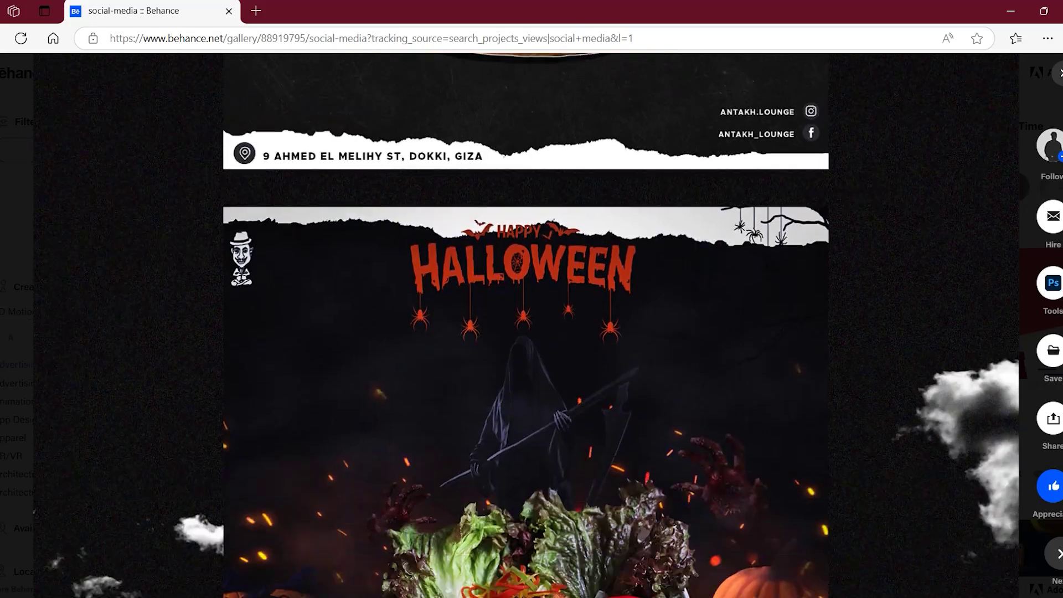
scroll(526, 332, down, 15)
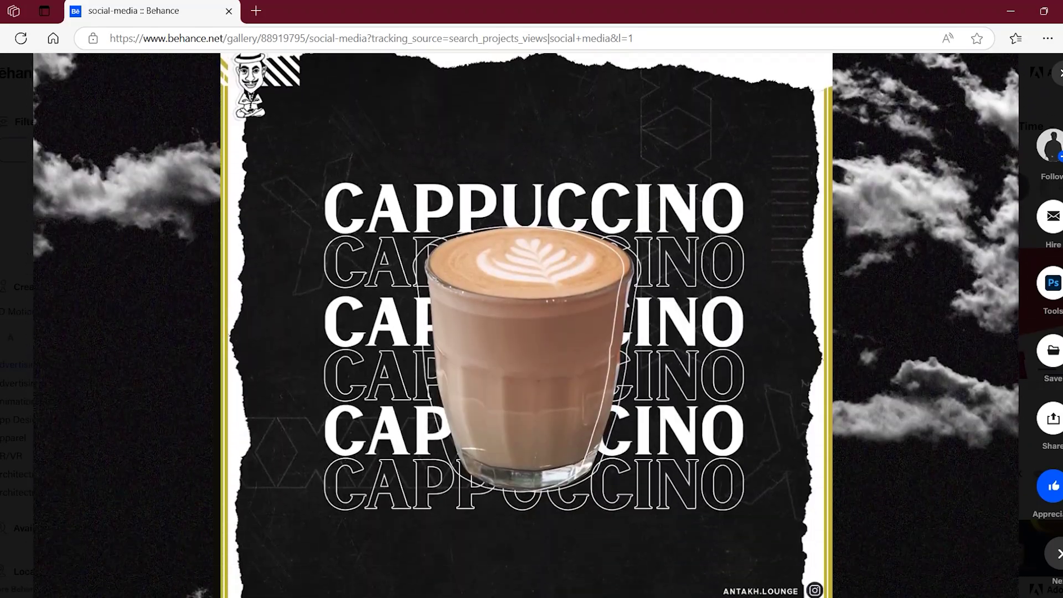
scroll(526, 332, down, 6)
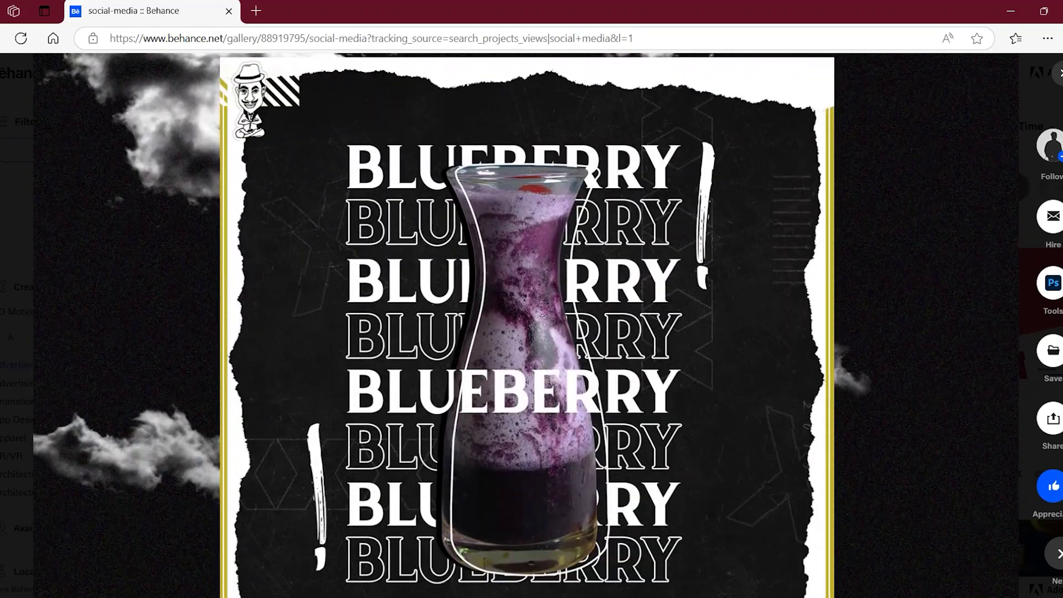
scroll(526, 332, down, 10)
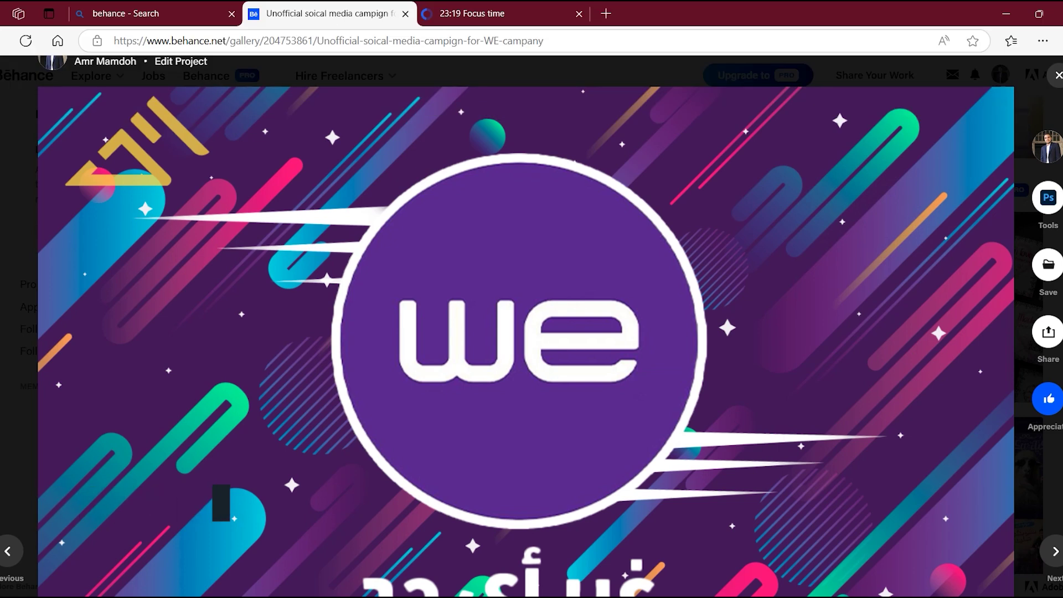
Examine the cover artwork of the unofficial WE social media campaign project.
scroll(526, 326, down, 1)
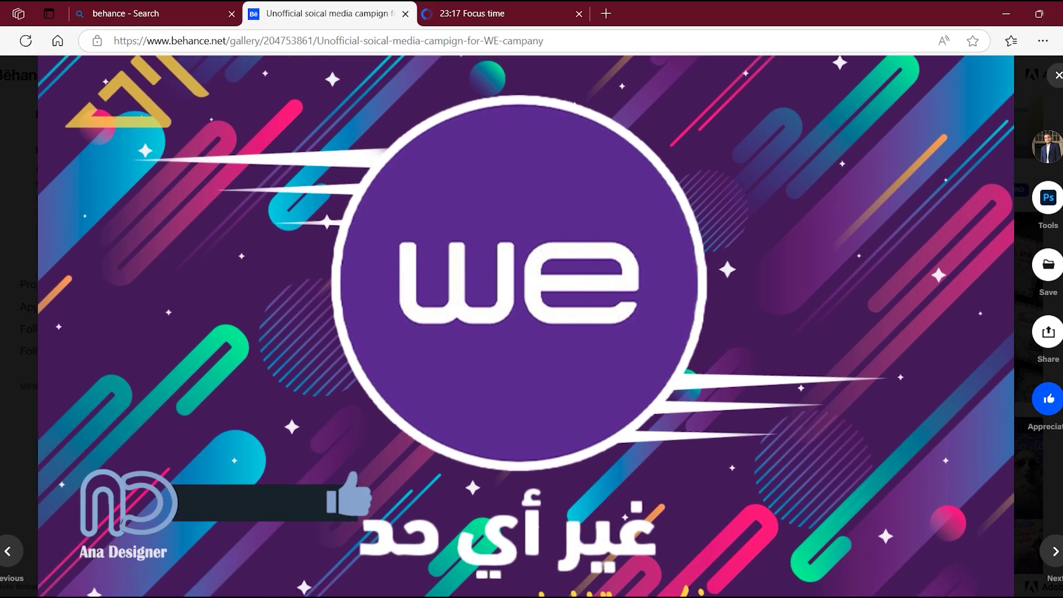
scroll(526, 327, down, 2)
scroll(525, 326, up, 2)
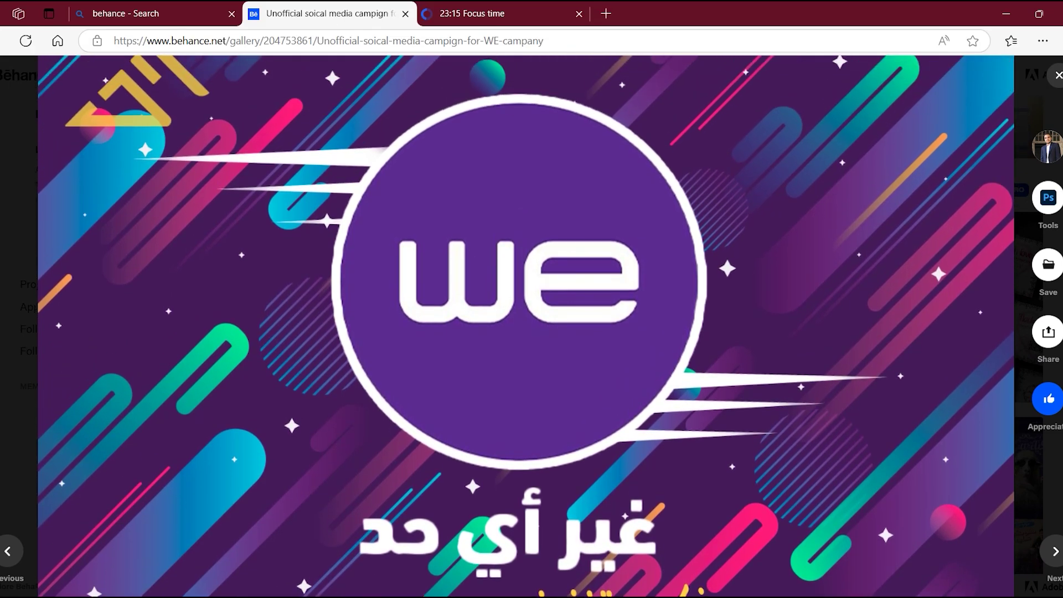
scroll(526, 327, up, 1)
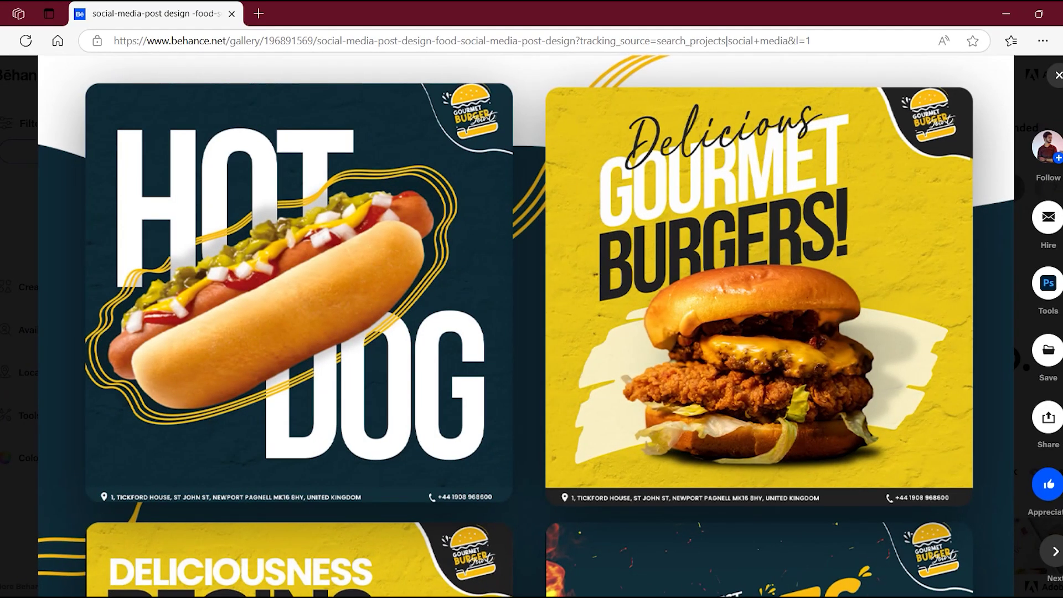
Review the square food post designs in the Gourmet Burger social media project, from Hot Dog to Good Food Always Win.
scroll(526, 326, down, 8)
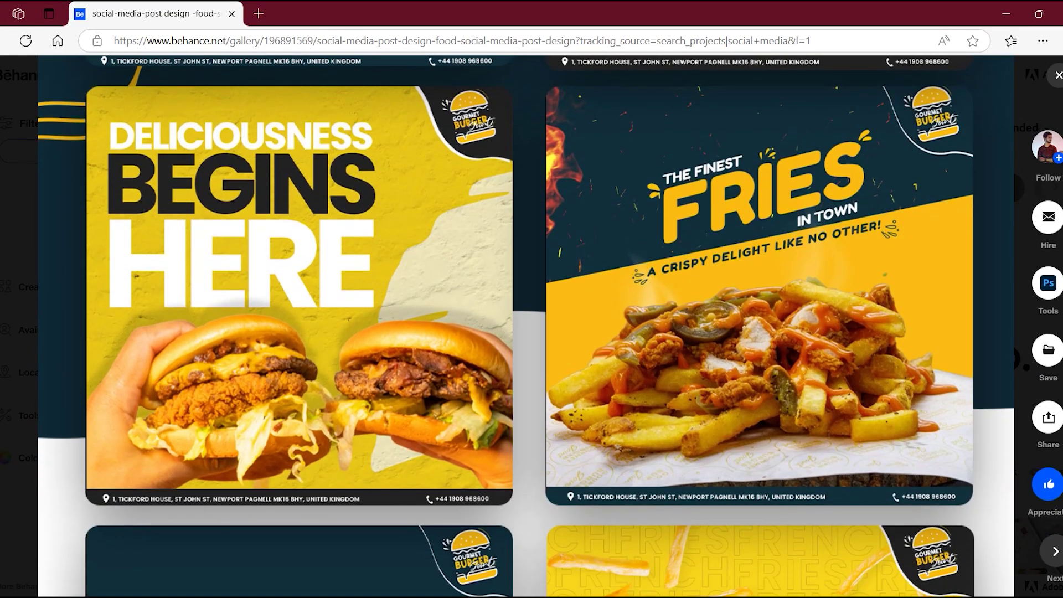
scroll(526, 327, down, 9)
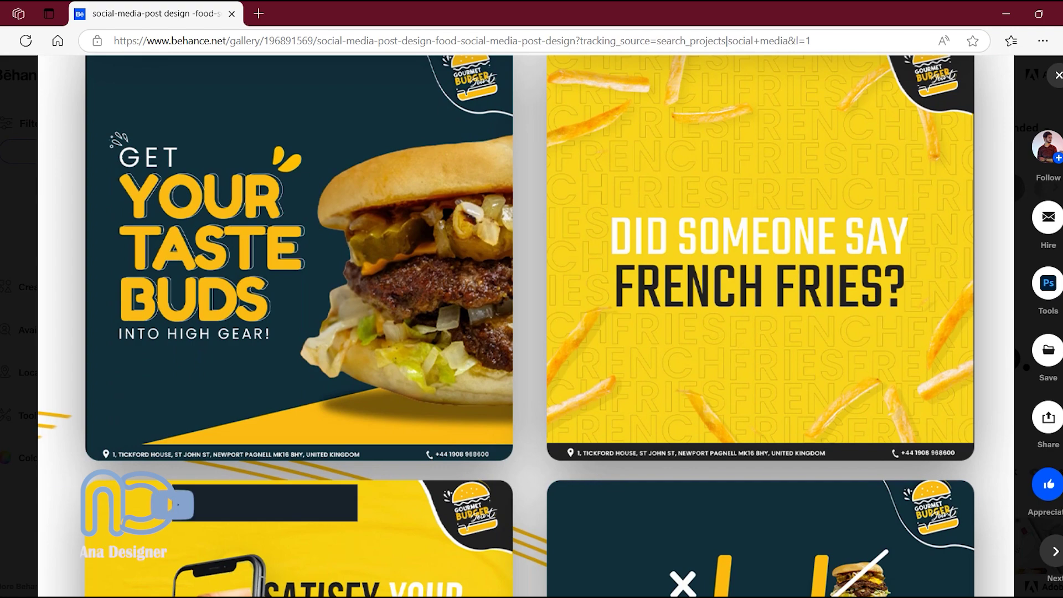
scroll(526, 327, down, 7)
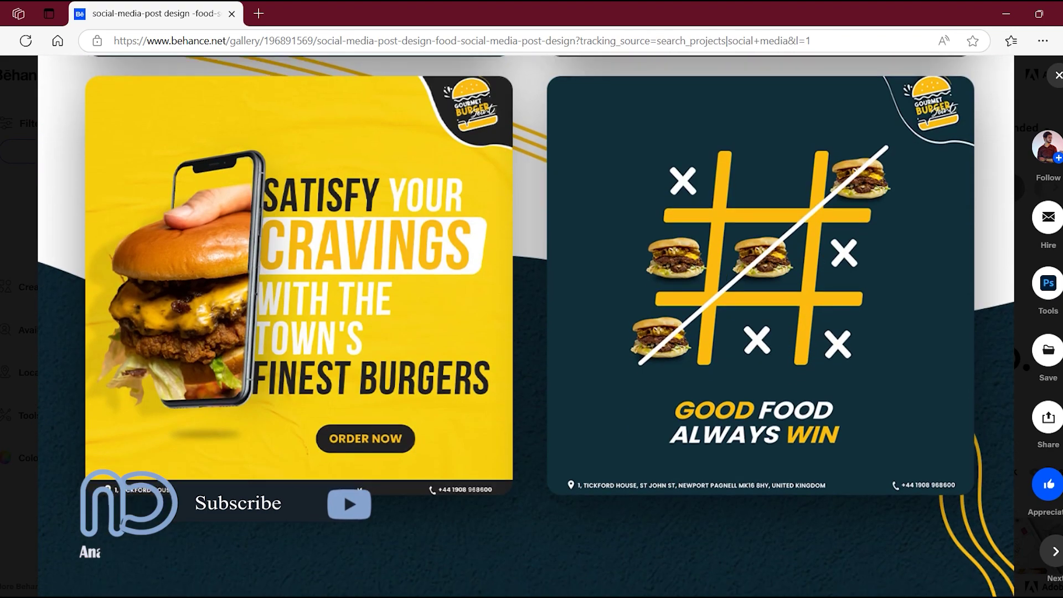
scroll(526, 327, up, 1)
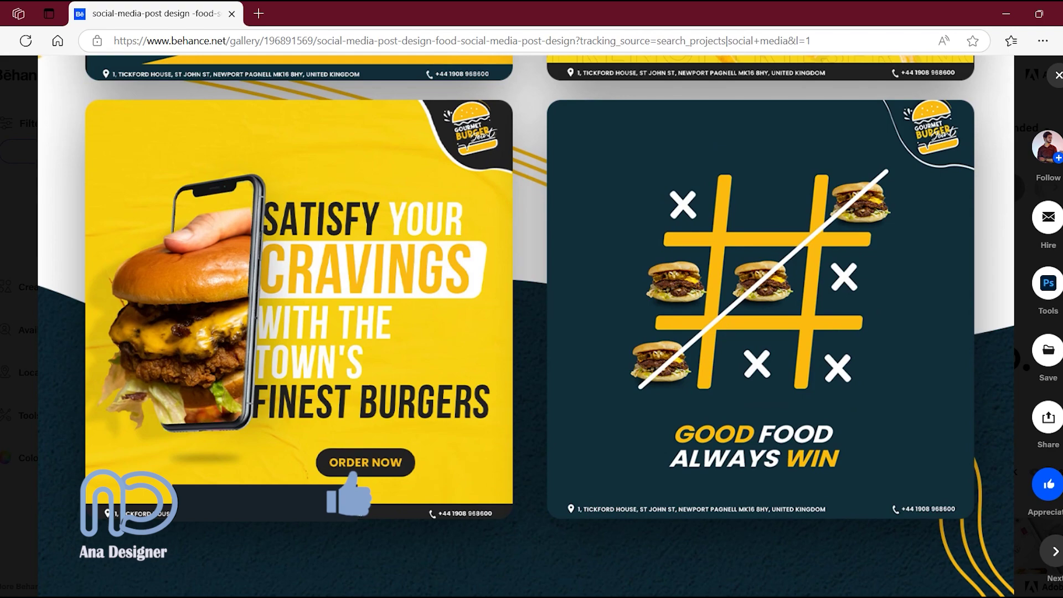
scroll(526, 326, down, 10)
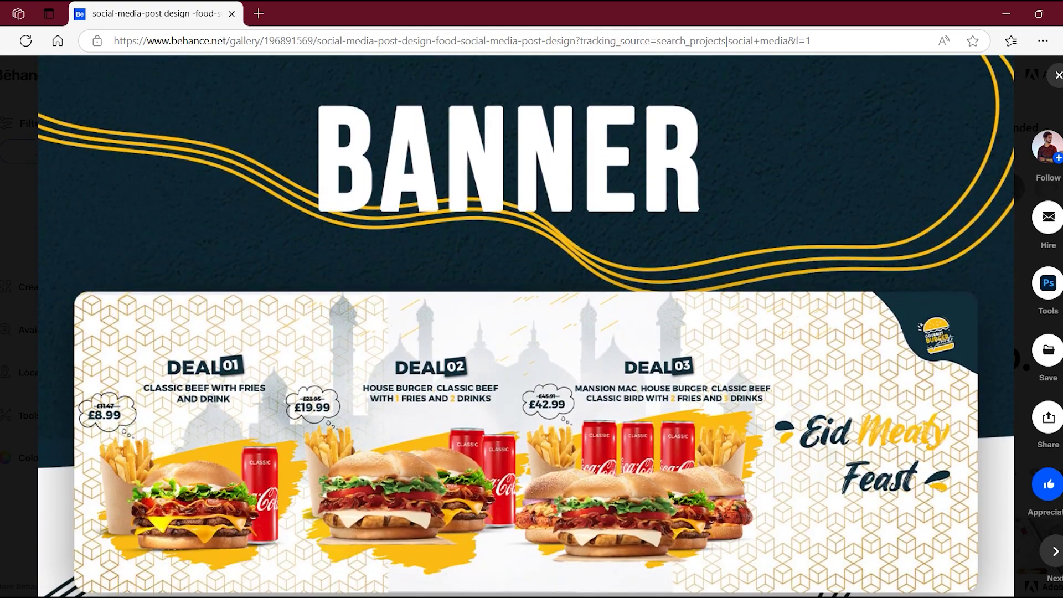
Examine the Banner, Carousel and Story sections of the Gourmet Burger project through to its closing Thanks section.
scroll(526, 327, down, 1)
scroll(526, 327, up, 1)
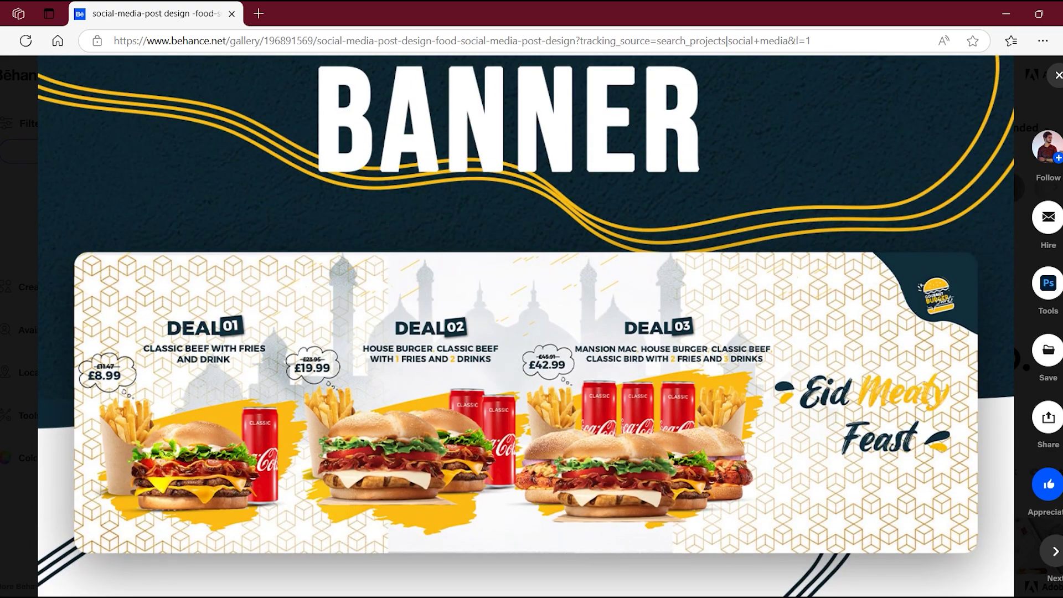
scroll(526, 327, down, 8)
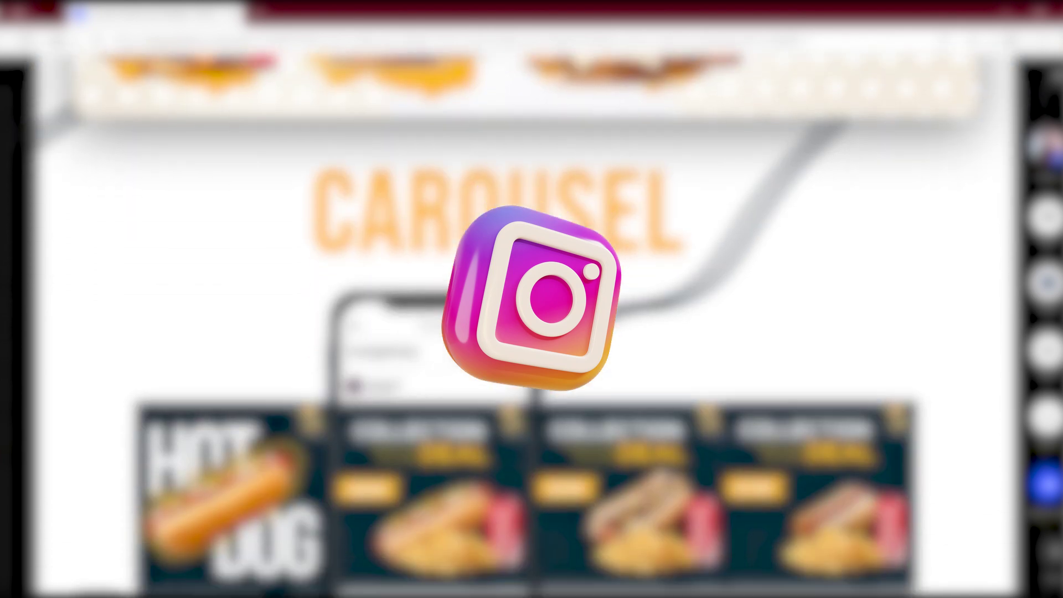
scroll(526, 326, down, 2)
scroll(526, 327, down, 10)
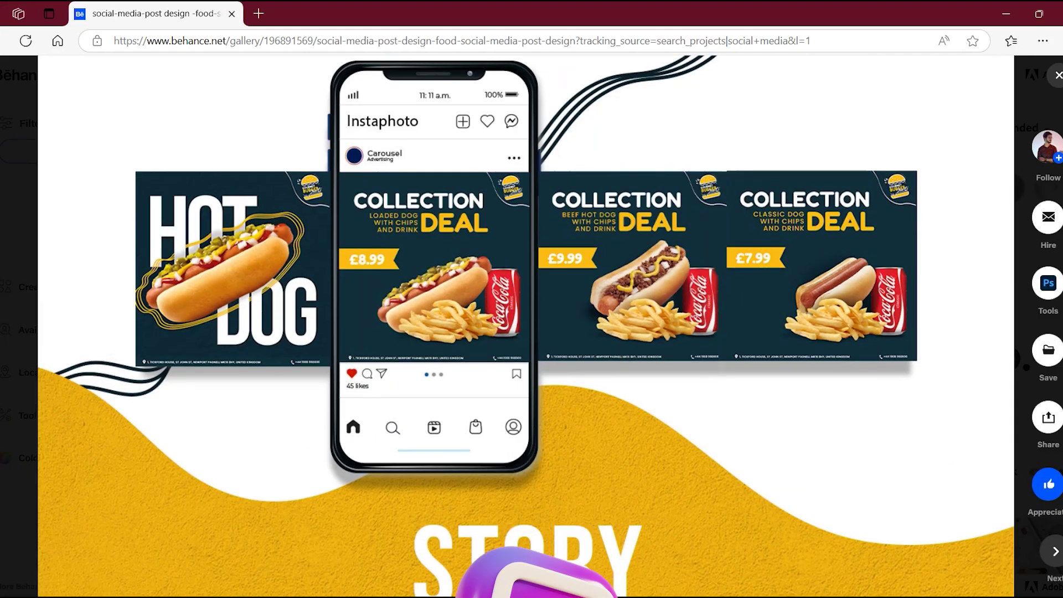
scroll(526, 326, down, 1)
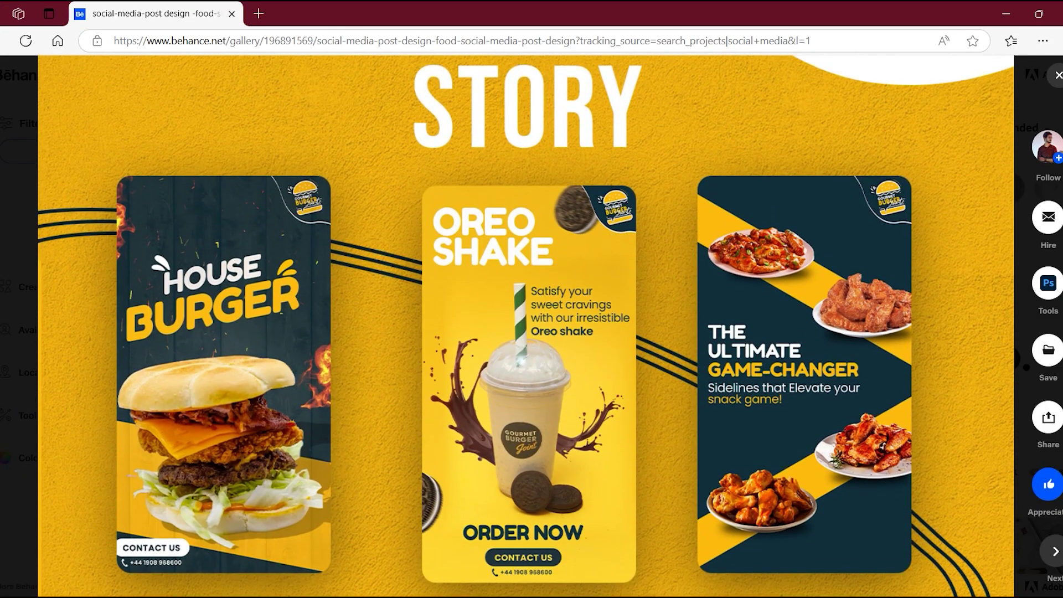
scroll(526, 327, down, 8)
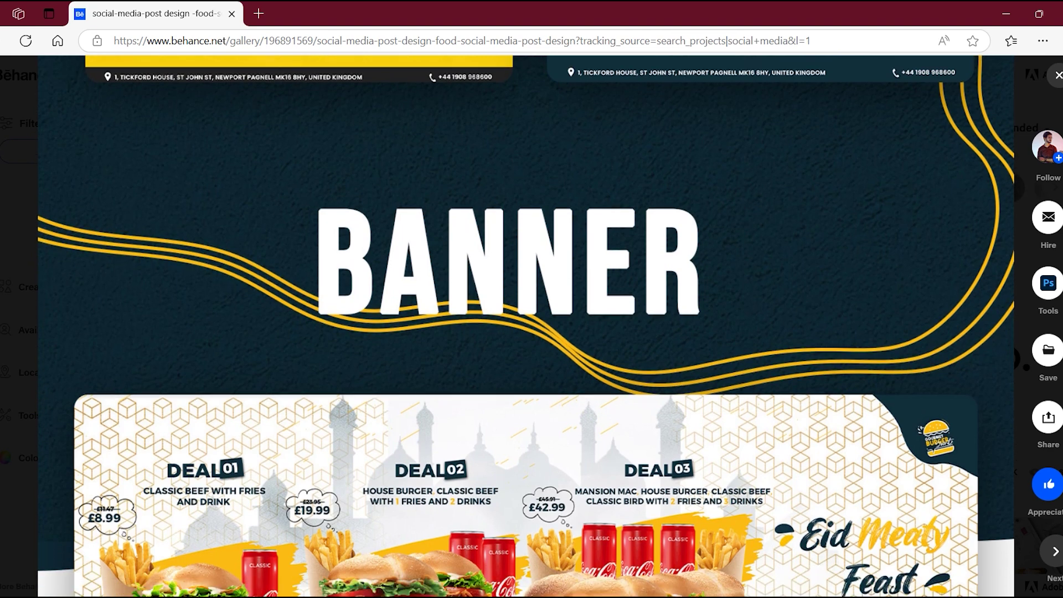
scroll(526, 327, down, 2)
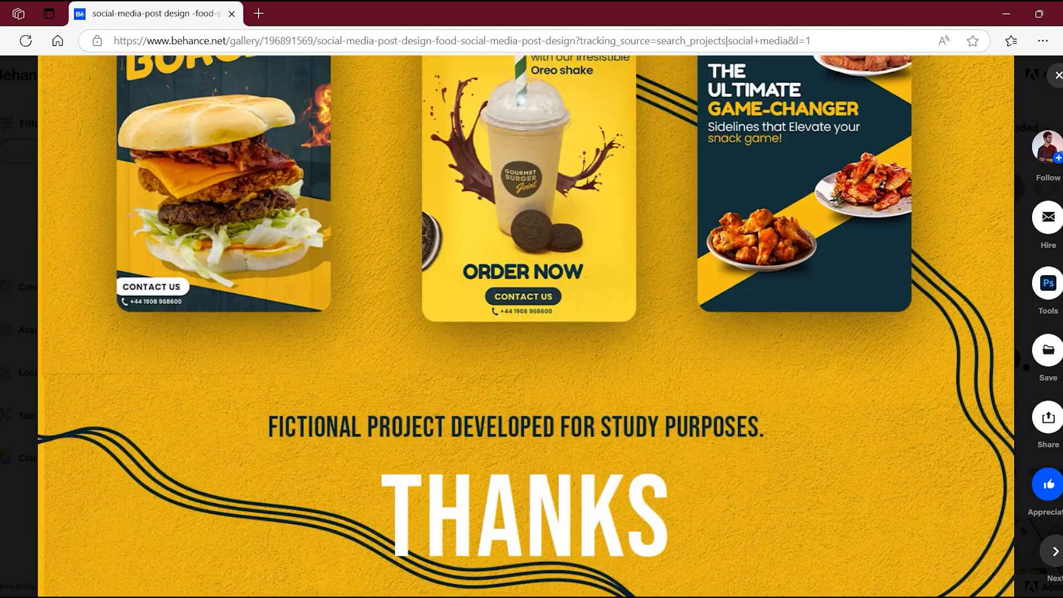
scroll(526, 326, down, 3)
scroll(526, 327, up, 1)
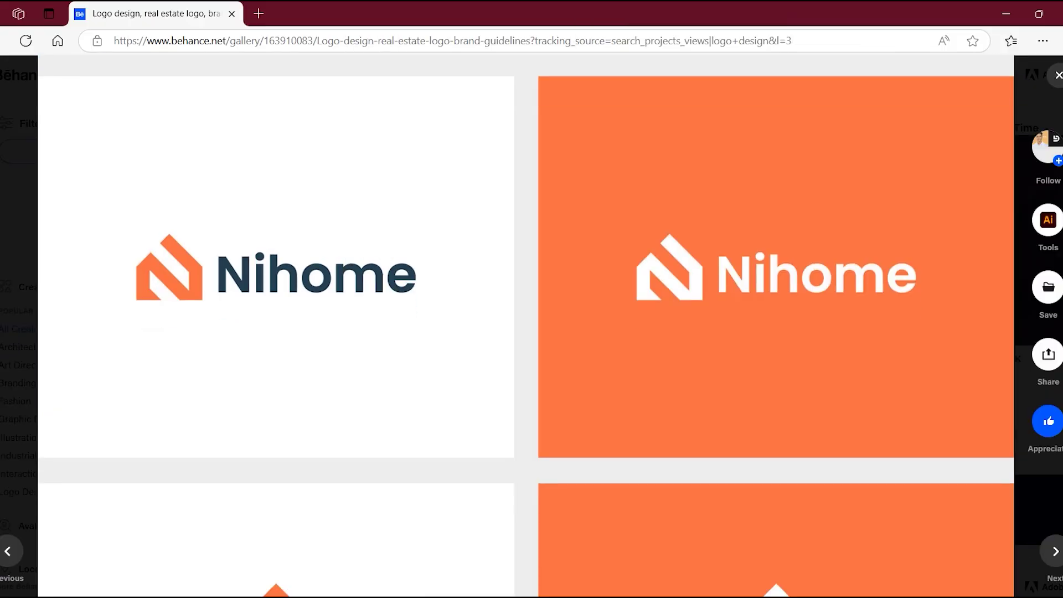
Examine the horizontal and stacked Nihome logo variations on white and orange backgrounds in the brand guidelines project.
scroll(526, 355, down, 2)
scroll(526, 354, up, 3)
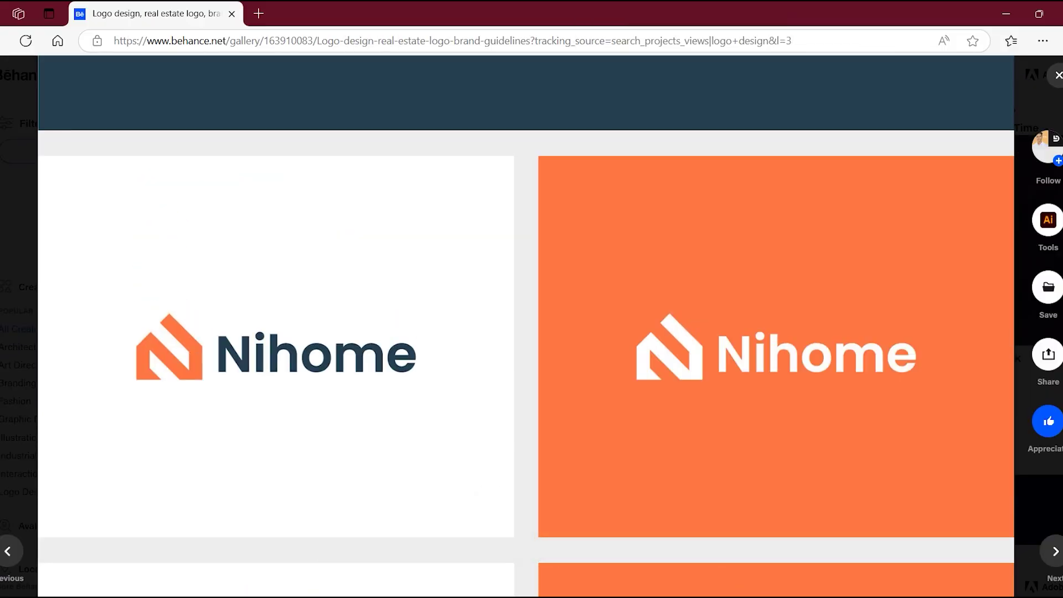
scroll(526, 354, down, 2)
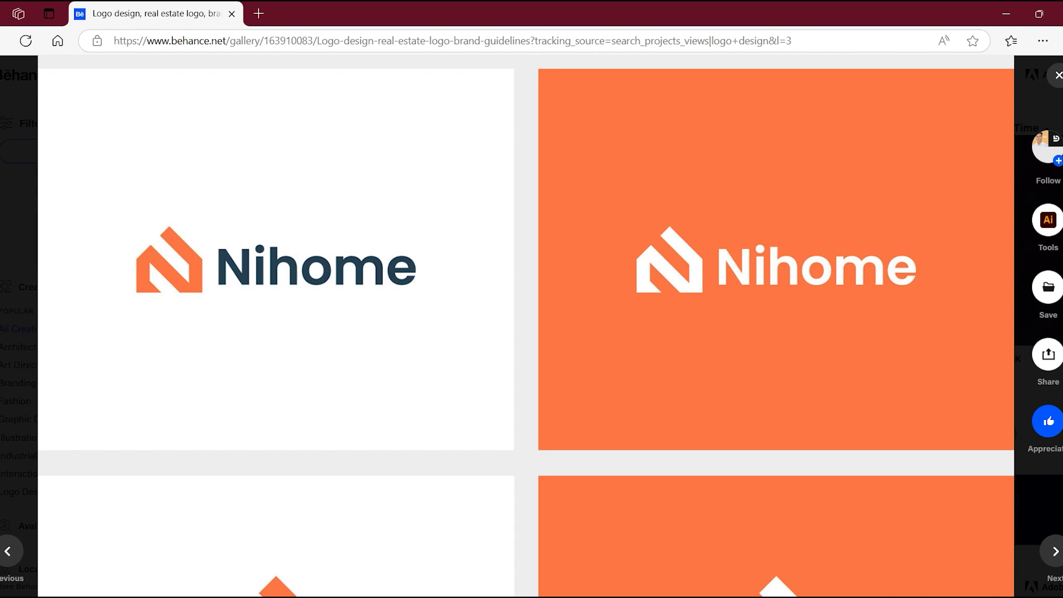
scroll(52, 504, down, 7)
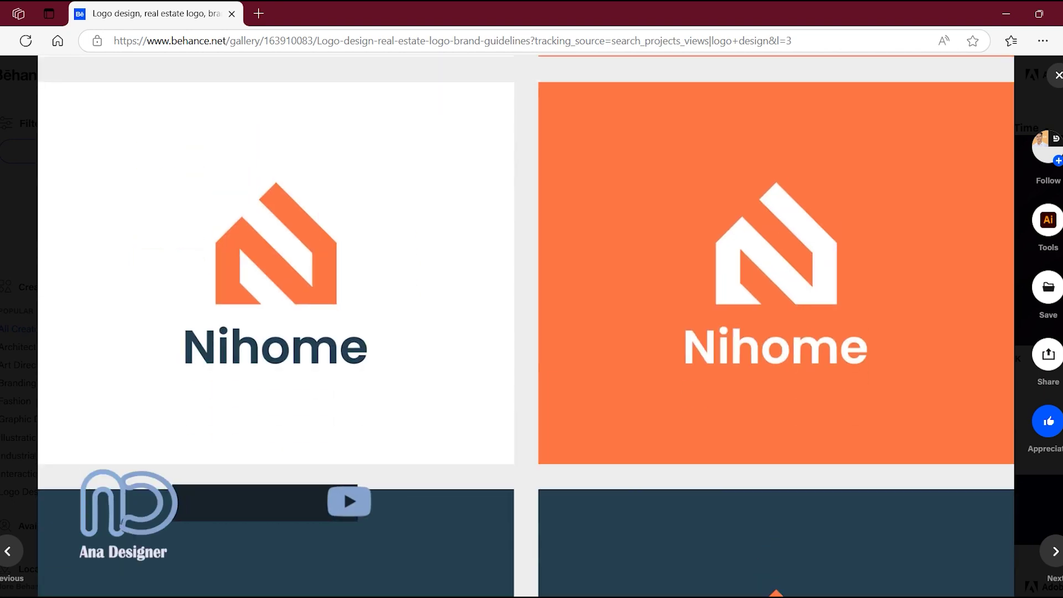
scroll(526, 327, down, 15)
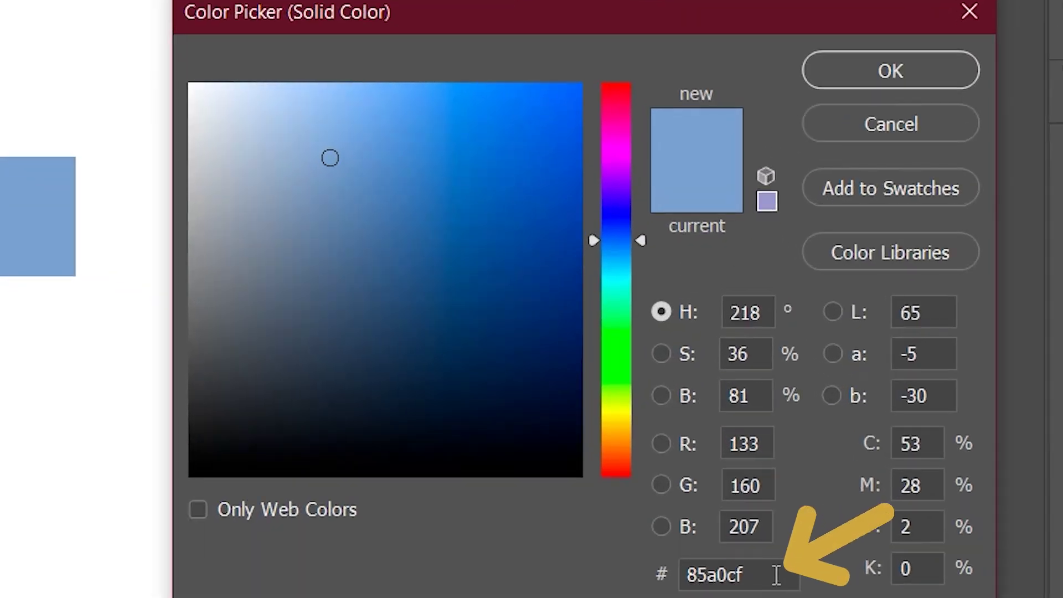
Select the hex code of the blue solid colour in Photoshop's Color Picker.
drag(750, 579, 685, 576)
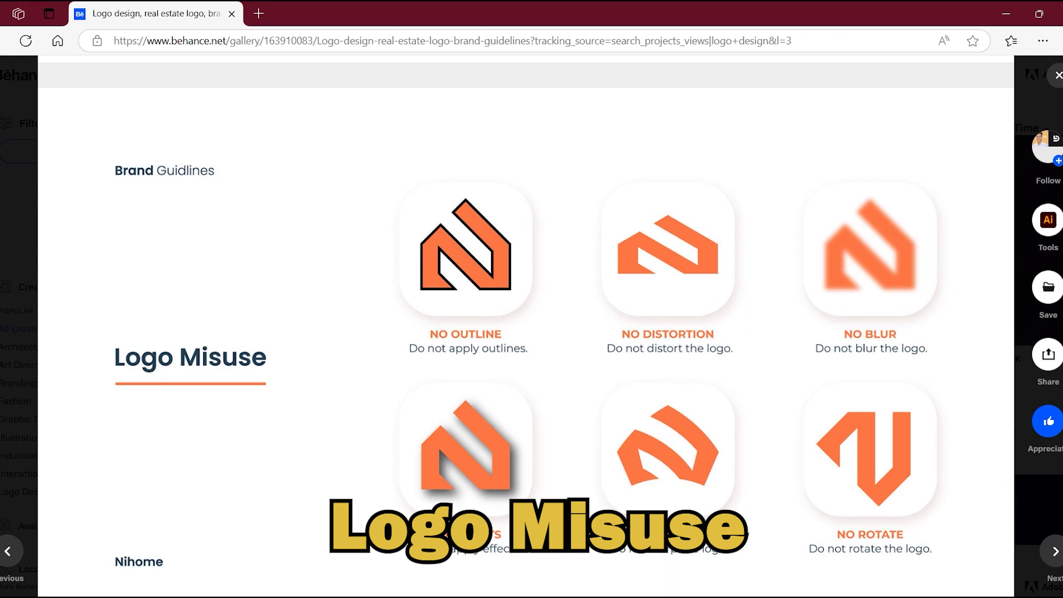
Review the Logo Misuse and Placement pages of the Nihome brand guidelines.
key(Down)
key(Down)
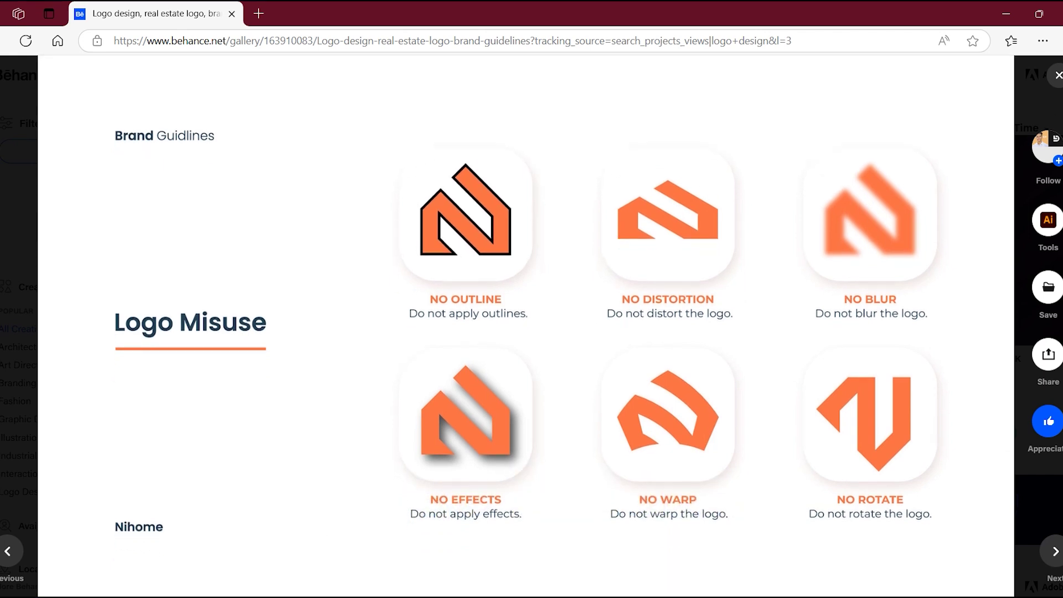
key(Up)
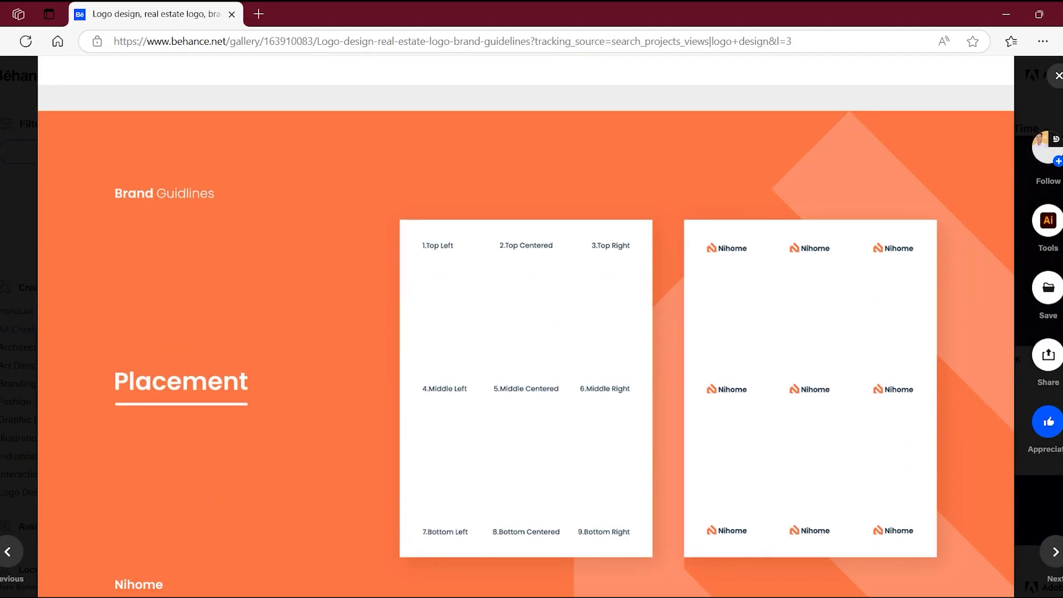
scroll(526, 327, down, 2)
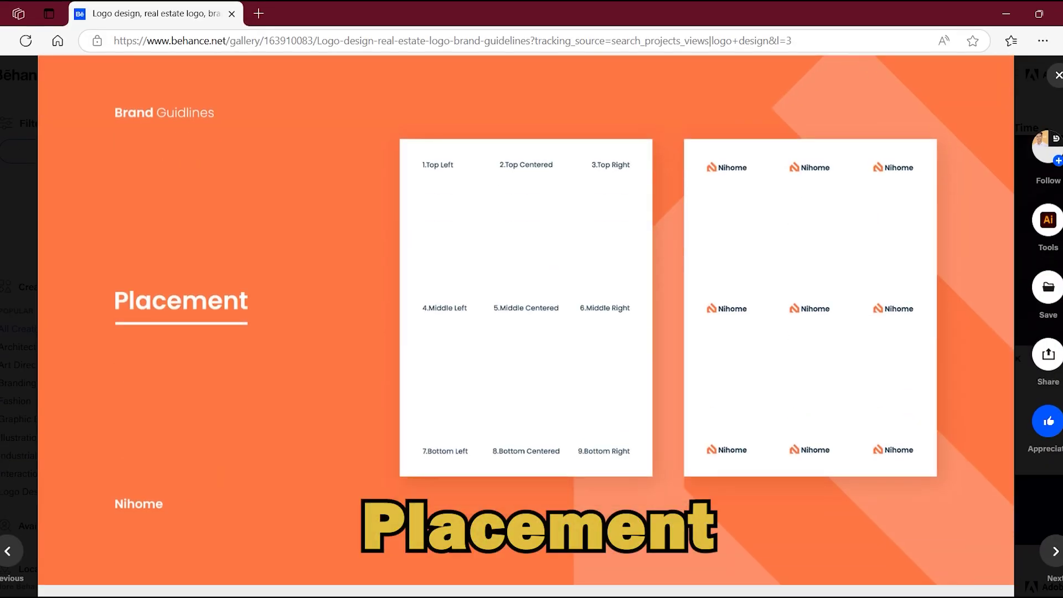
scroll(526, 327, up, 1)
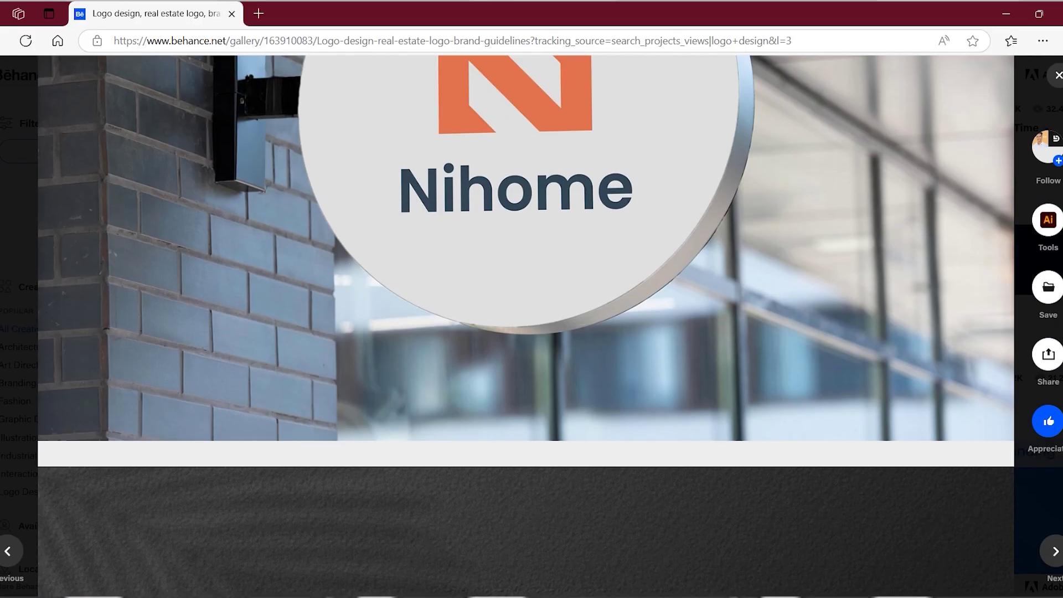
Look through the Nihome logo mockups, from the round wall sign to the boxed T-shirt.
scroll(526, 326, down, 15)
scroll(526, 327, down, 12)
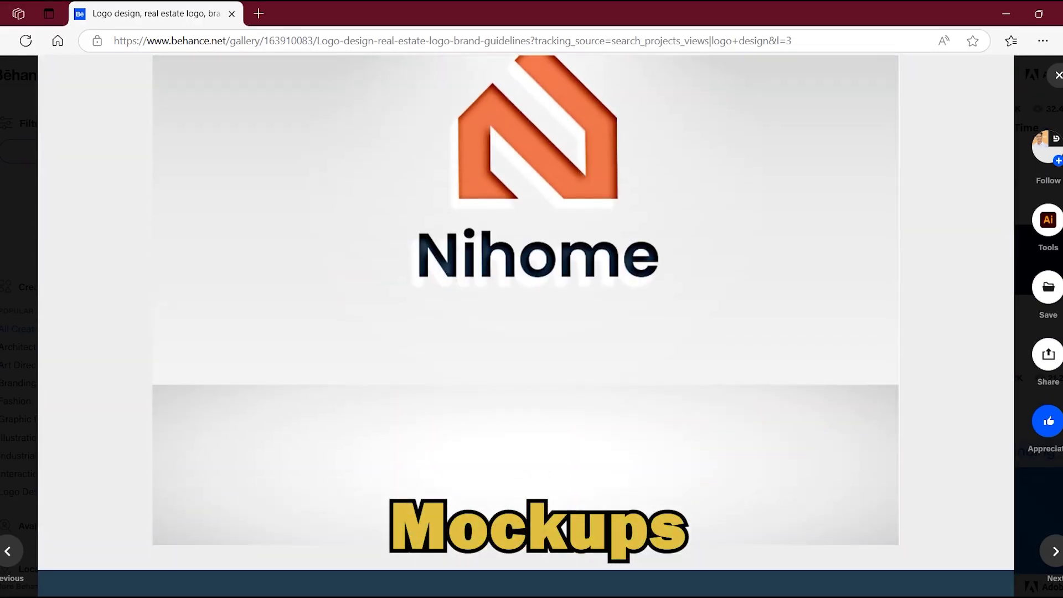
scroll(526, 326, down, 15)
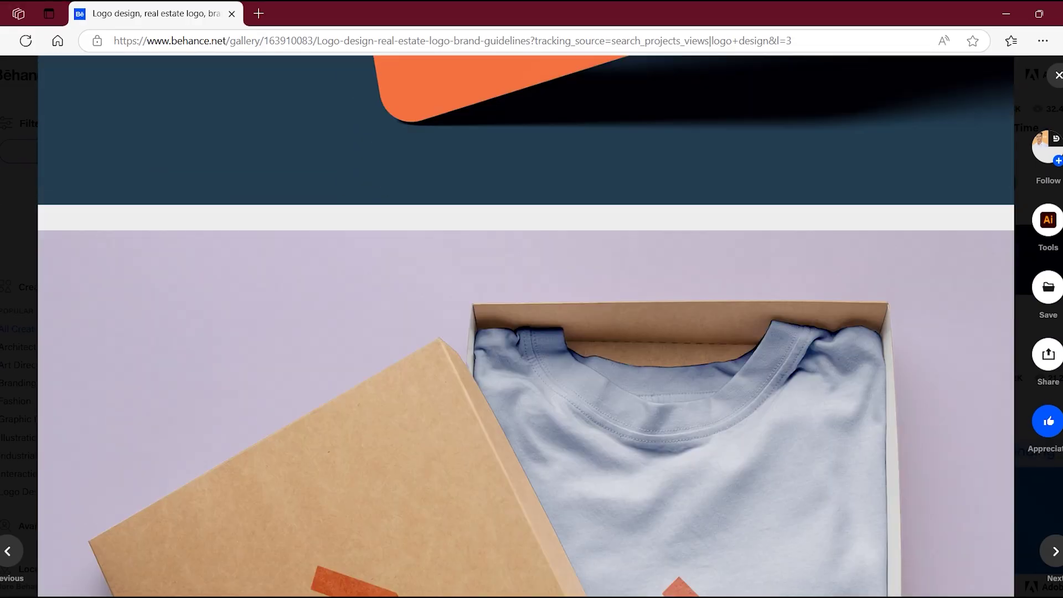
scroll(526, 326, down, 12)
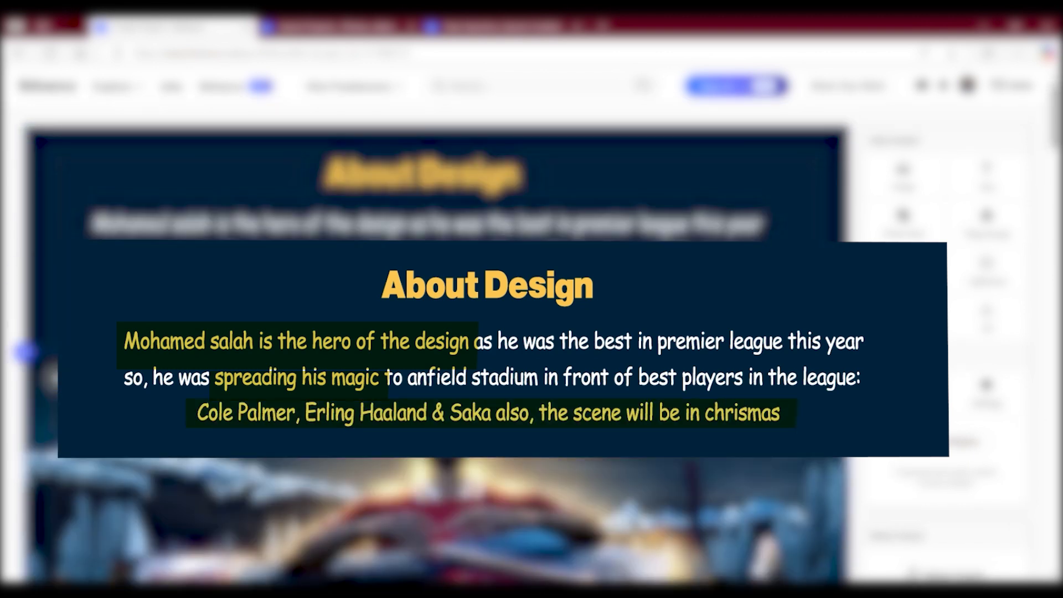
Review the football stadium artwork and the Design Closeups section in the Behance project editor.
scroll(497, 308, down, 5)
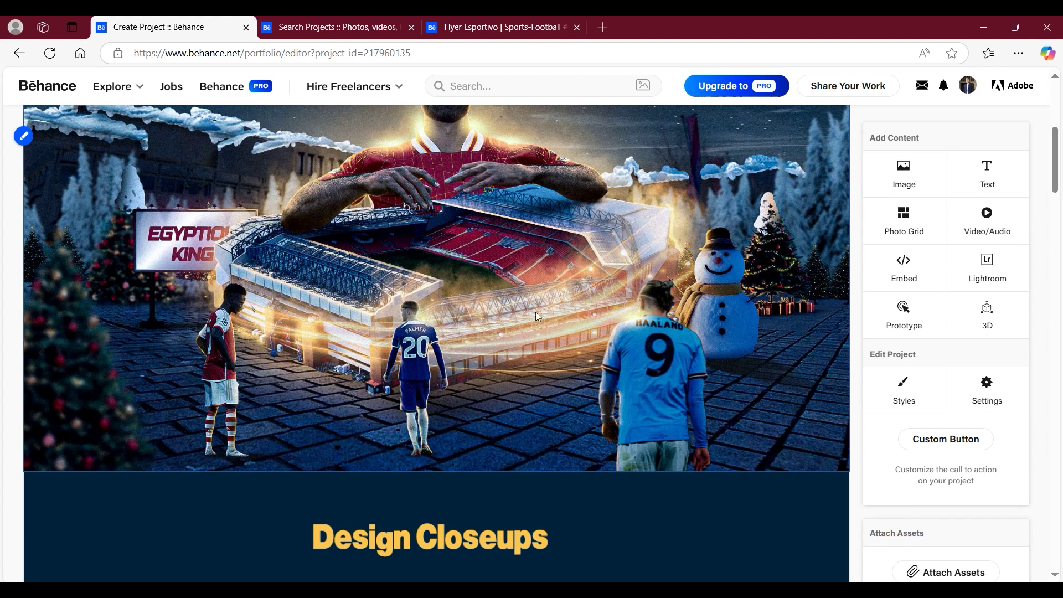
scroll(390, 294, up, 2)
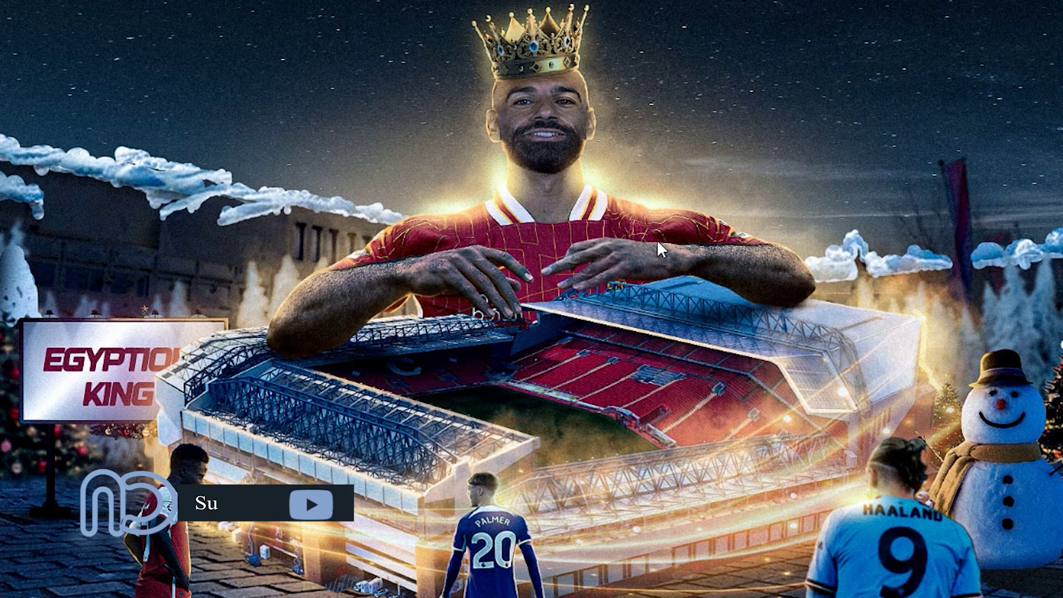
scroll(547, 307, down, 8)
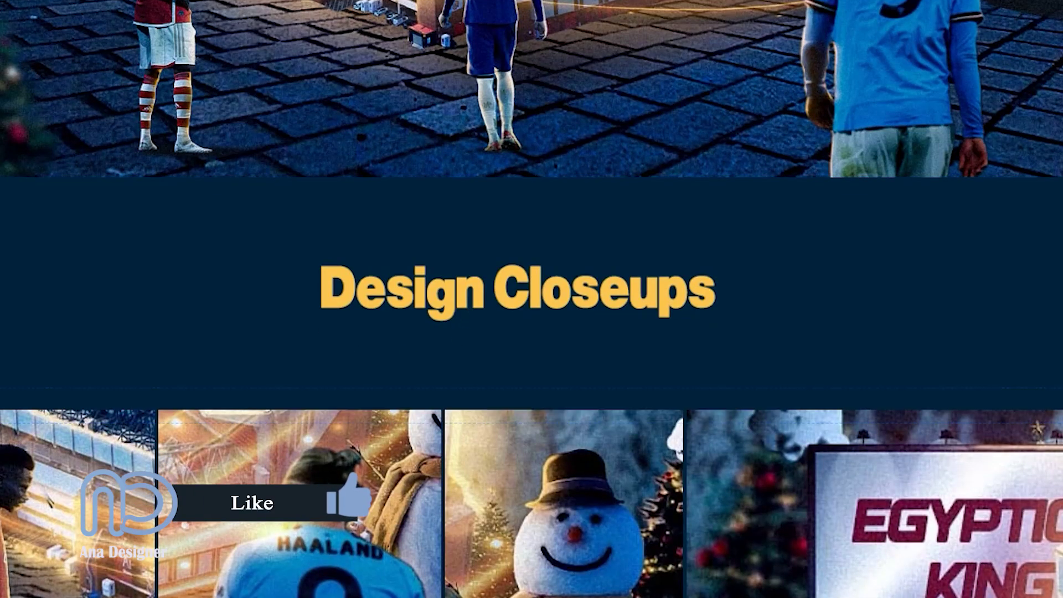
Review the Design Closeups image grid and the Design Breakdown section of the football stadium project.
scroll(532, 299, down, 5)
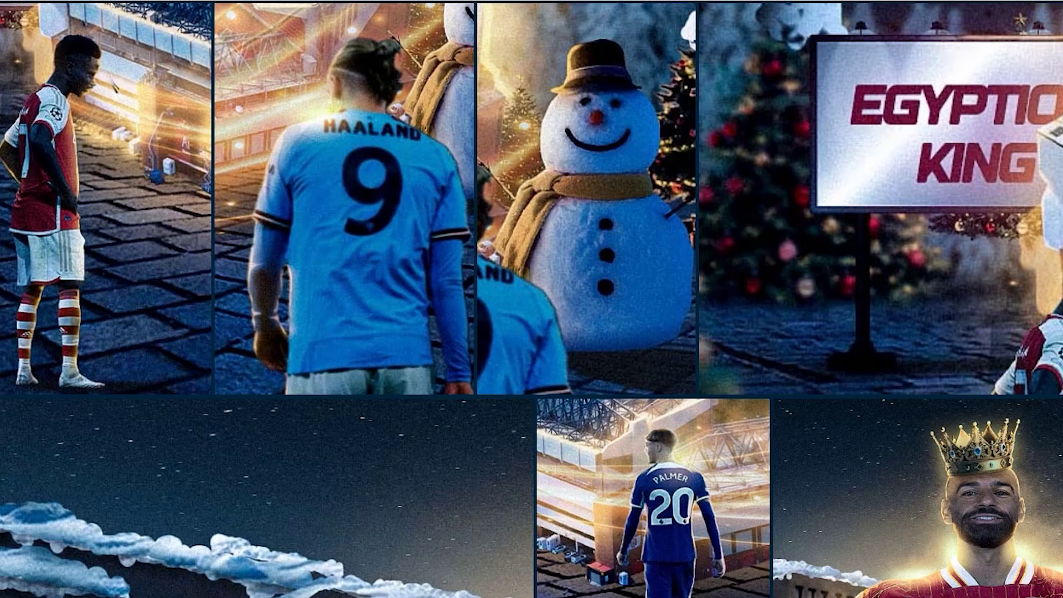
scroll(531, 299, down, 4)
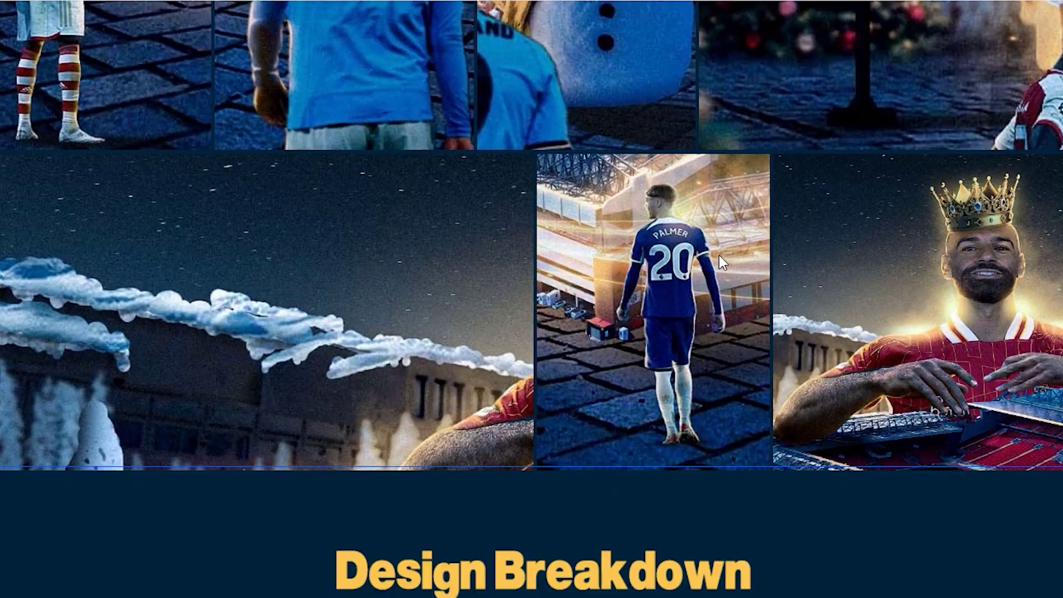
scroll(441, 302, down, 1)
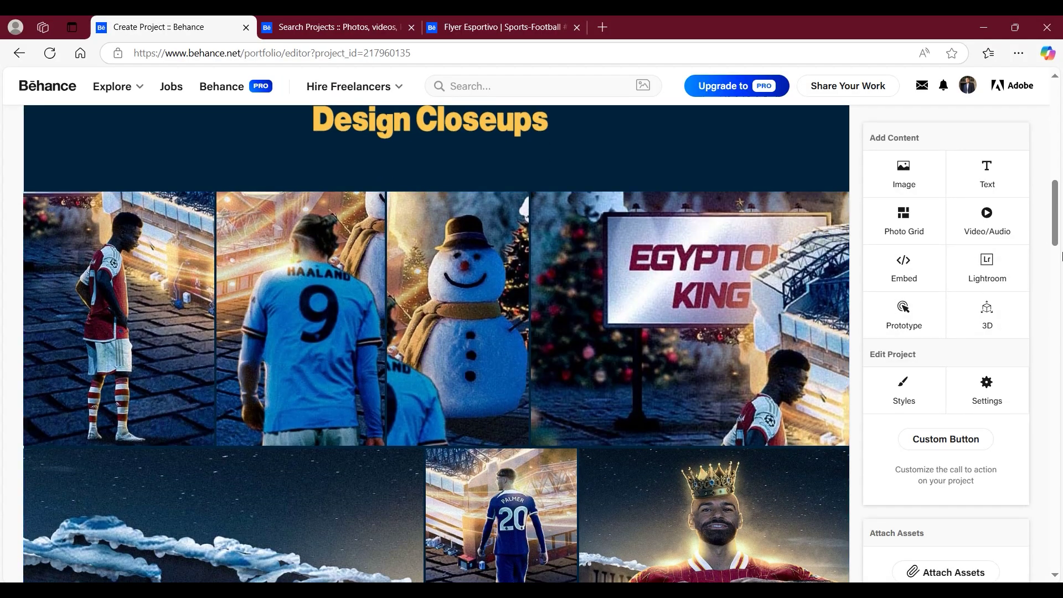
scroll(1058, 237, down, 3)
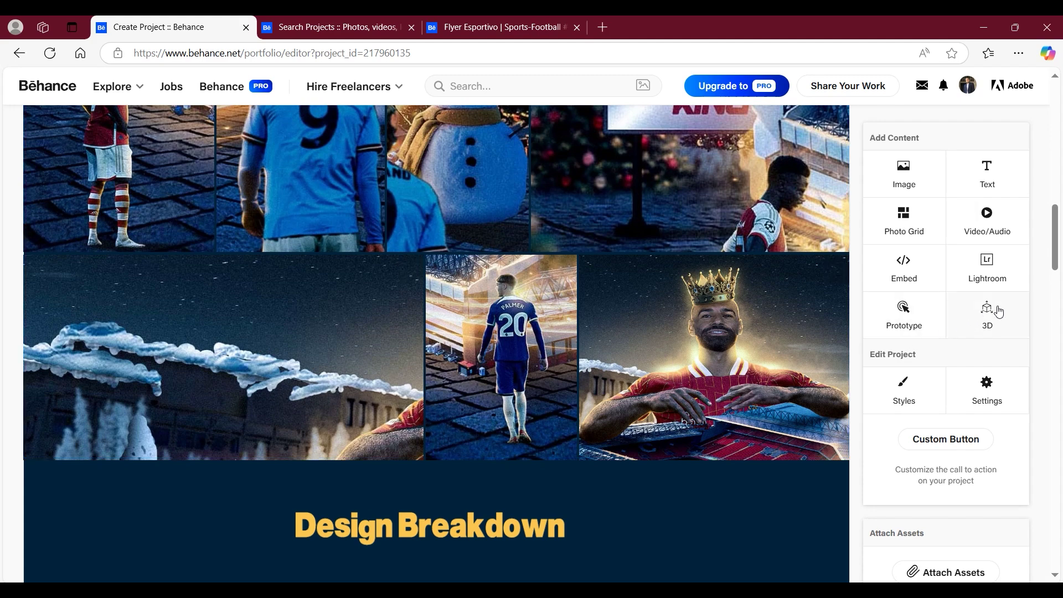
scroll(514, 351, down, 7)
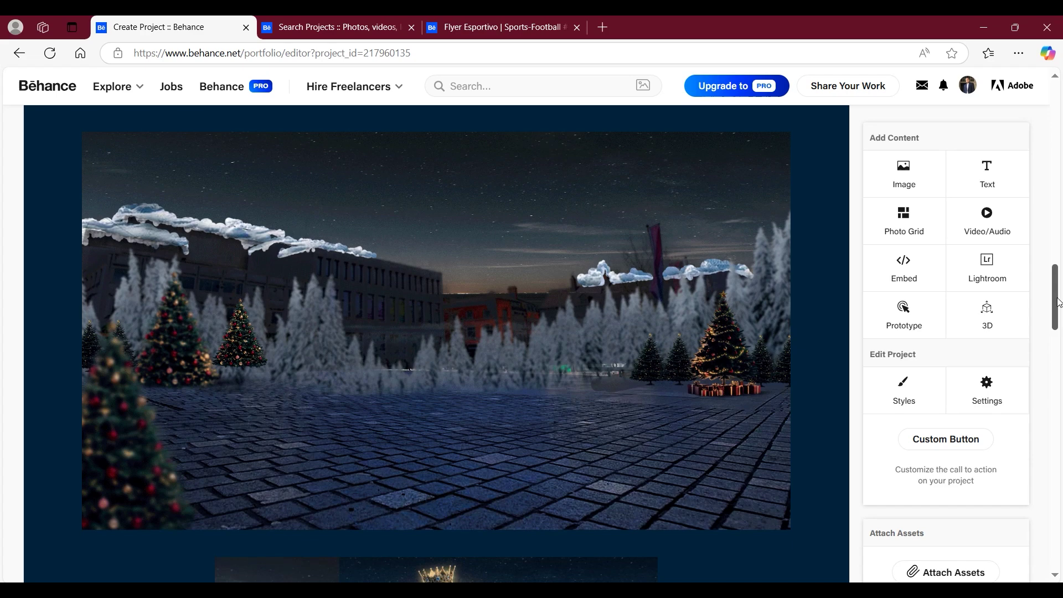
Compare the raw and finished stadium artwork by moving the Before & After slider to about the middle.
drag(1059, 303, 1059, 347)
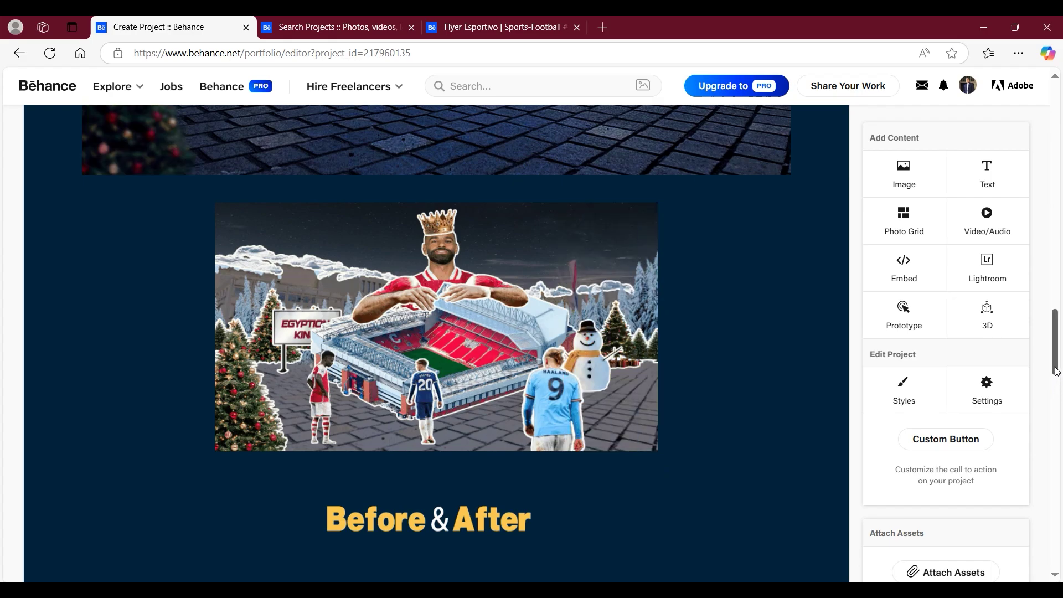
click(1058, 389)
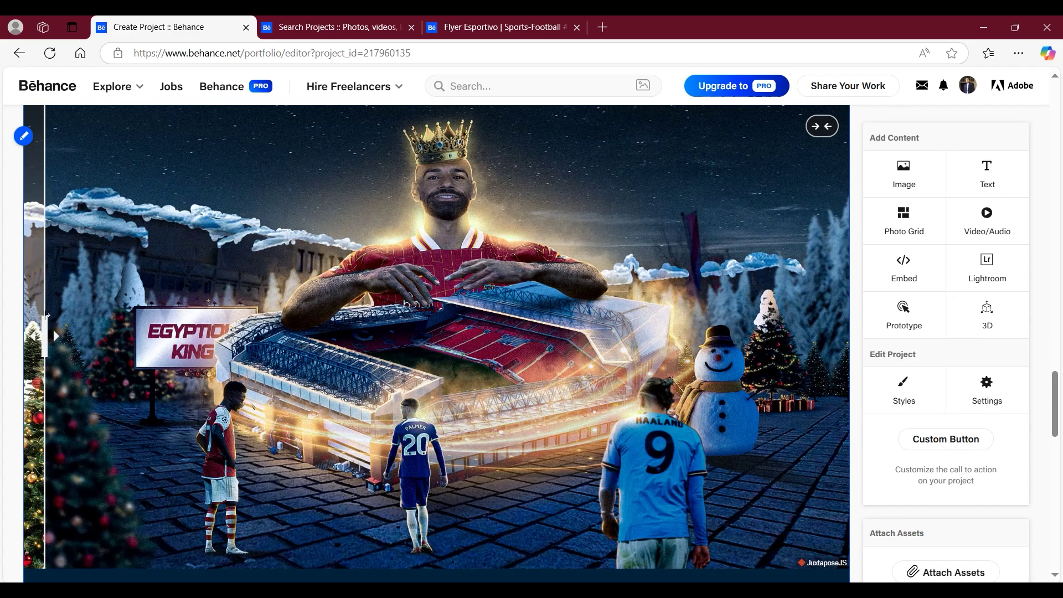
drag(76, 335, 452, 343)
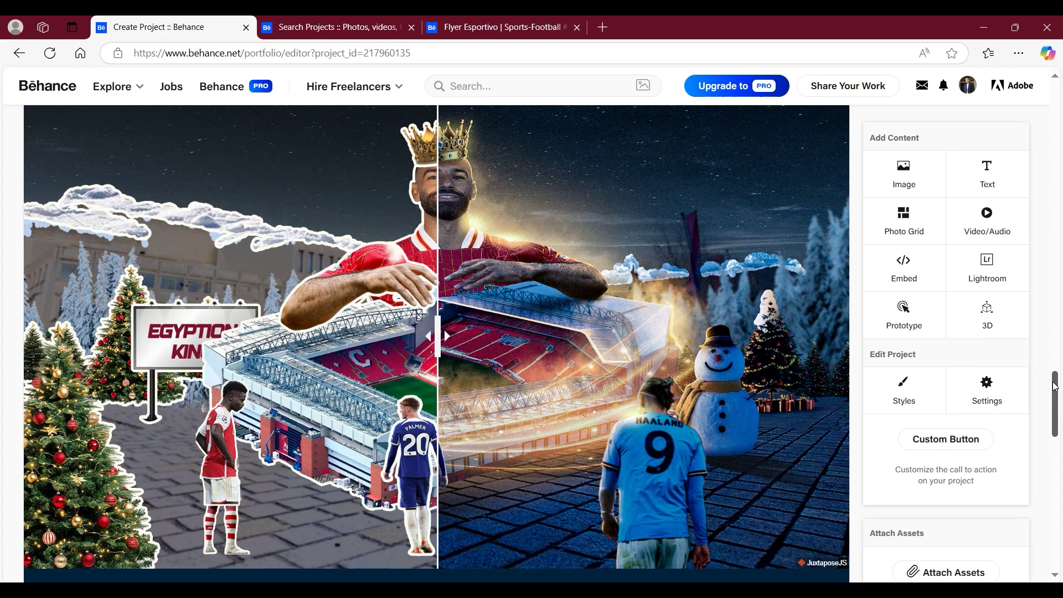
Review the embedded YouTube video and the closing Thank You section of the project.
scroll(1009, 402, down, 9)
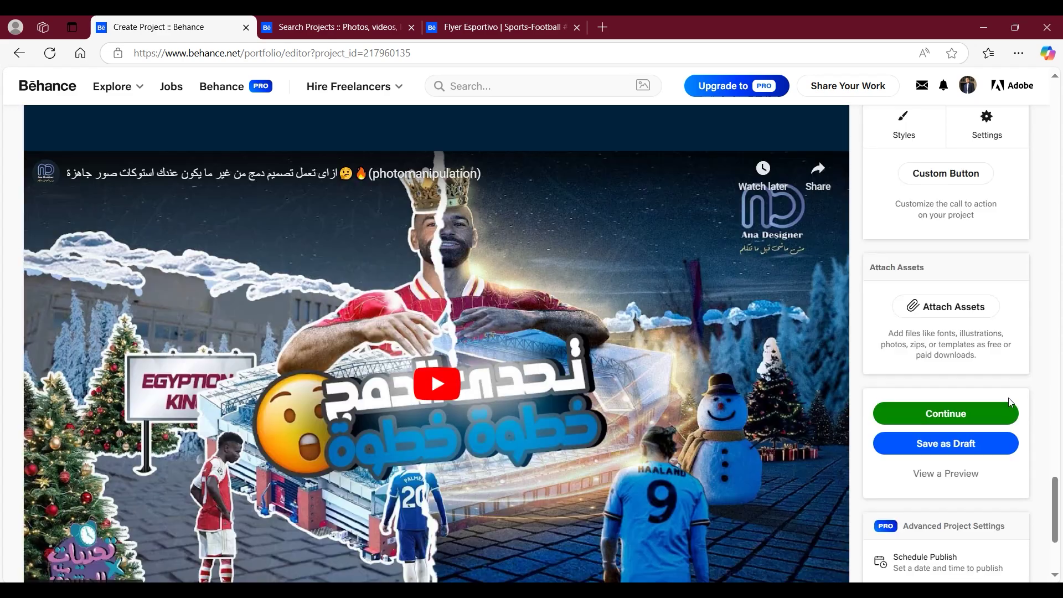
scroll(479, 370, down, 2)
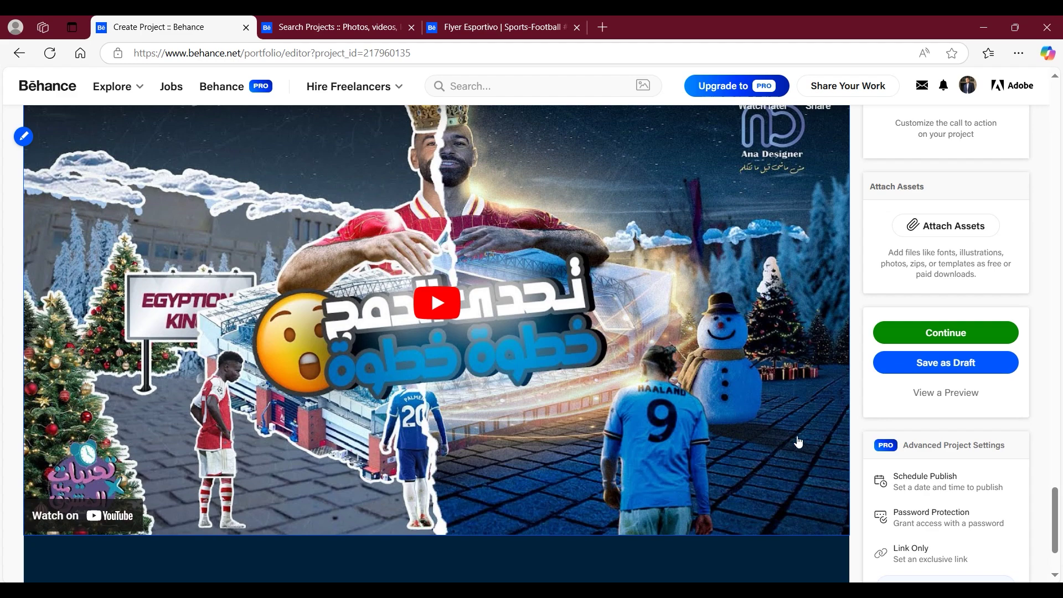
scroll(1060, 507, down, 2)
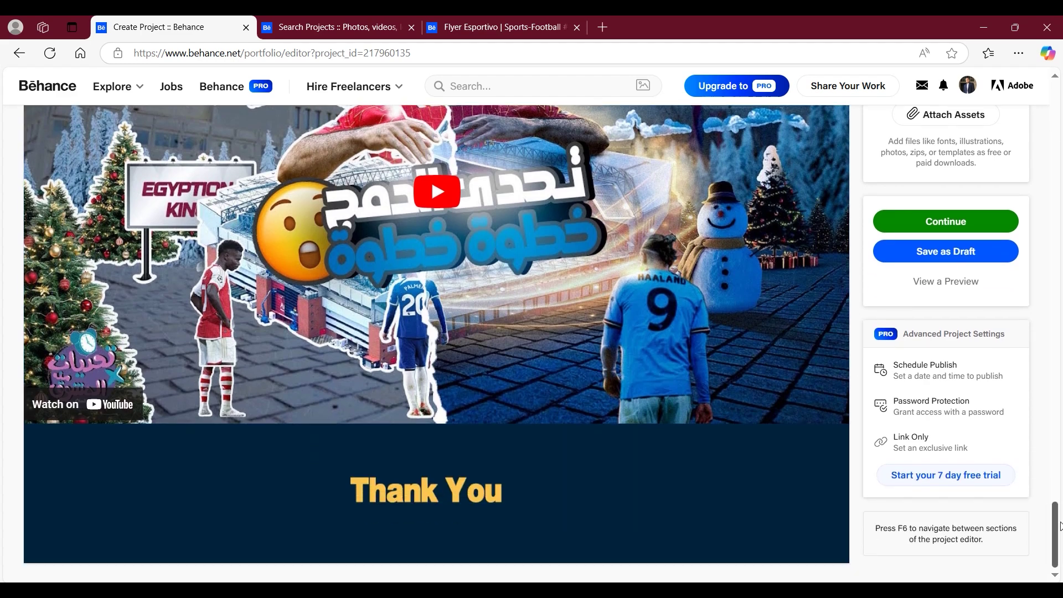
Open the image tags entry for the main stadium artwork.
drag(1055, 531, 1055, 143)
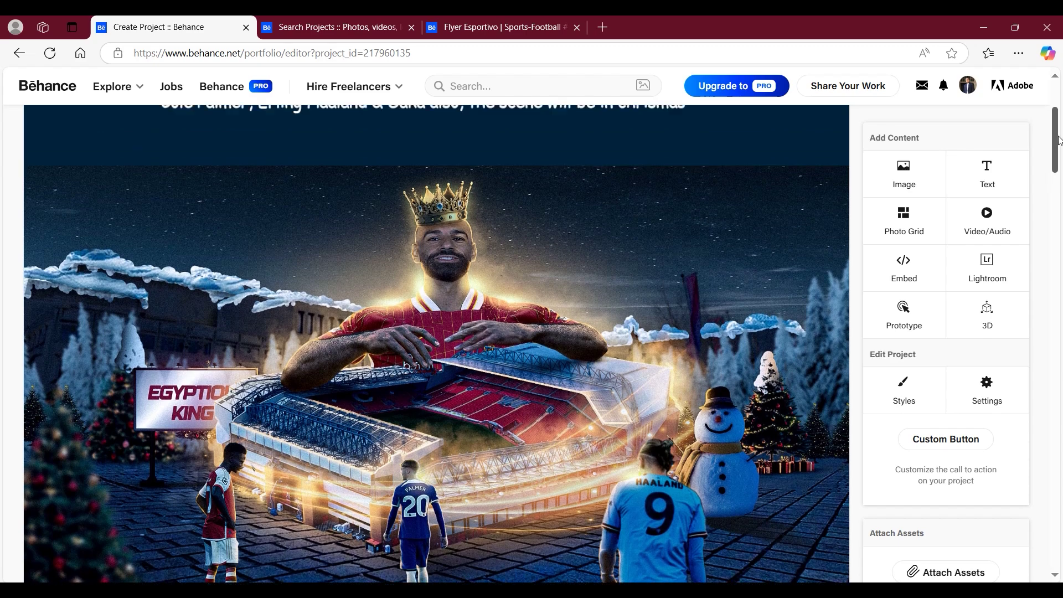
click(89, 192)
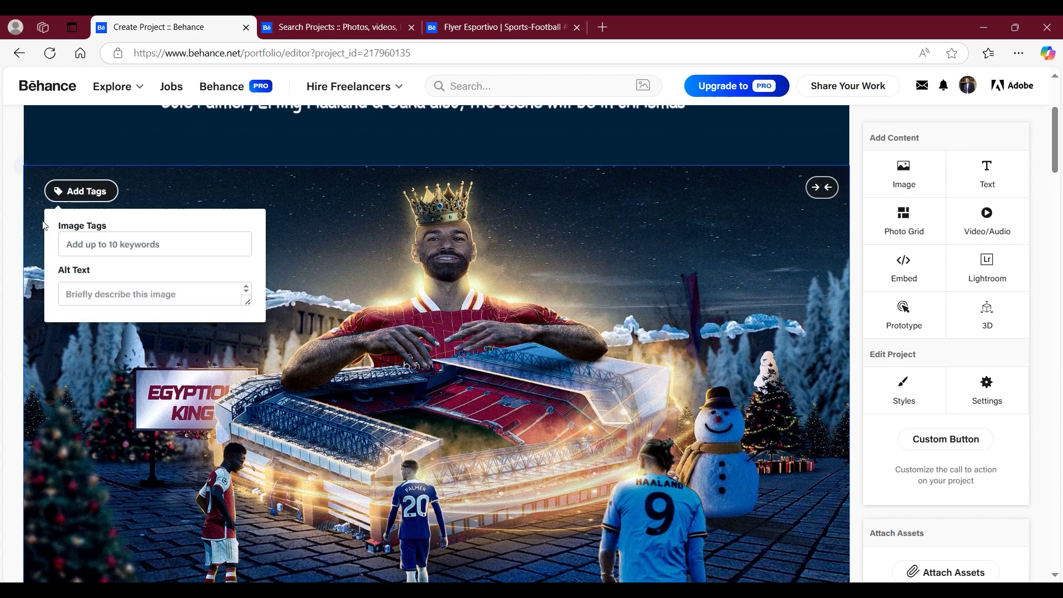
click(127, 251)
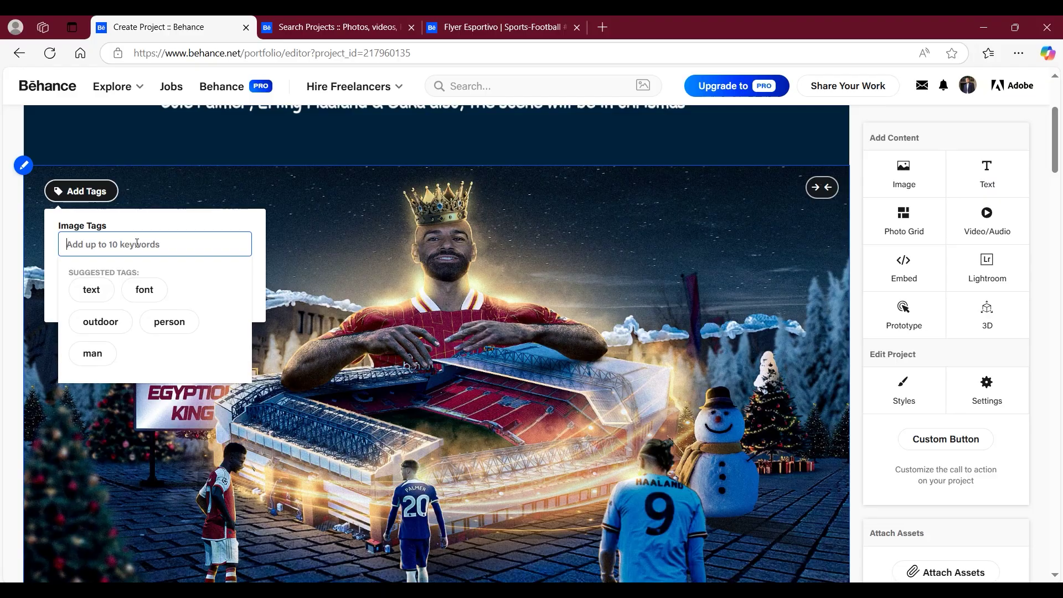
Copy the "Sports Design" tag from the Flyer Esportivo | Sports-Football #24 project.
click(481, 15)
scroll(519, 245, up, 5)
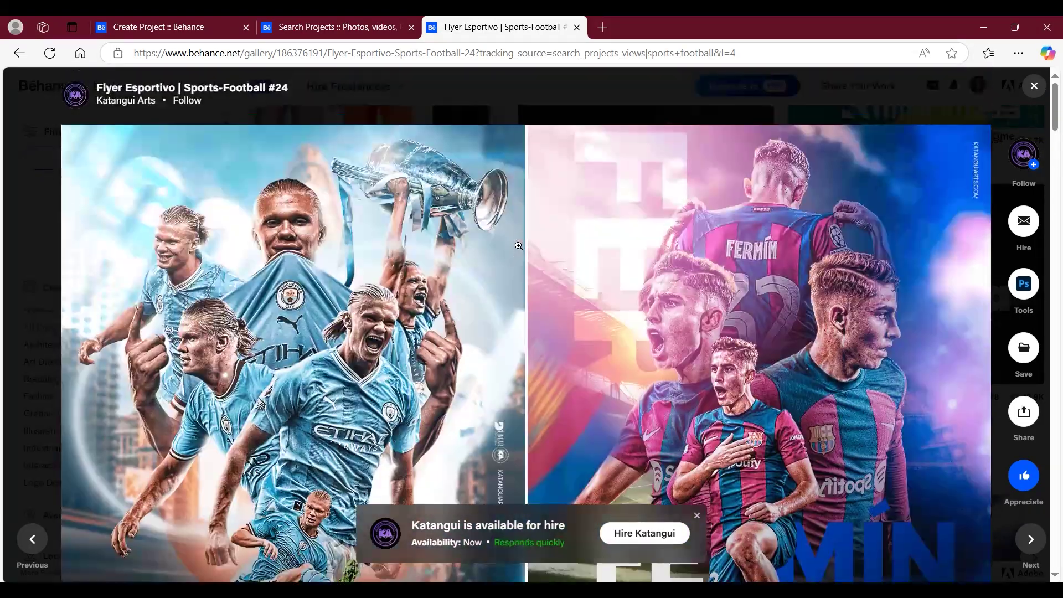
scroll(519, 245, down, 10)
scroll(518, 250, down, 15)
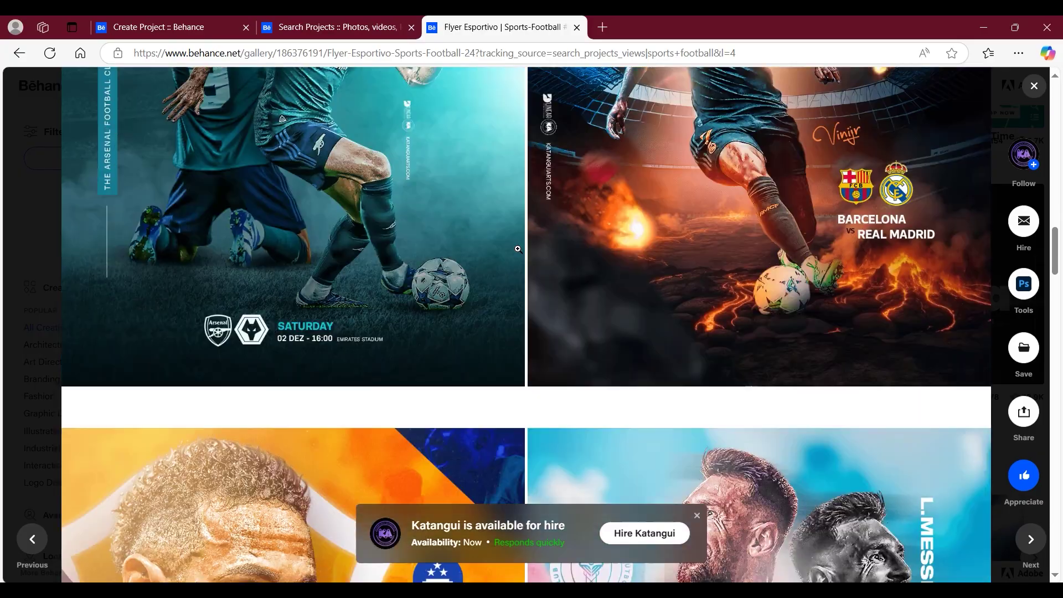
scroll(636, 334, down, 10)
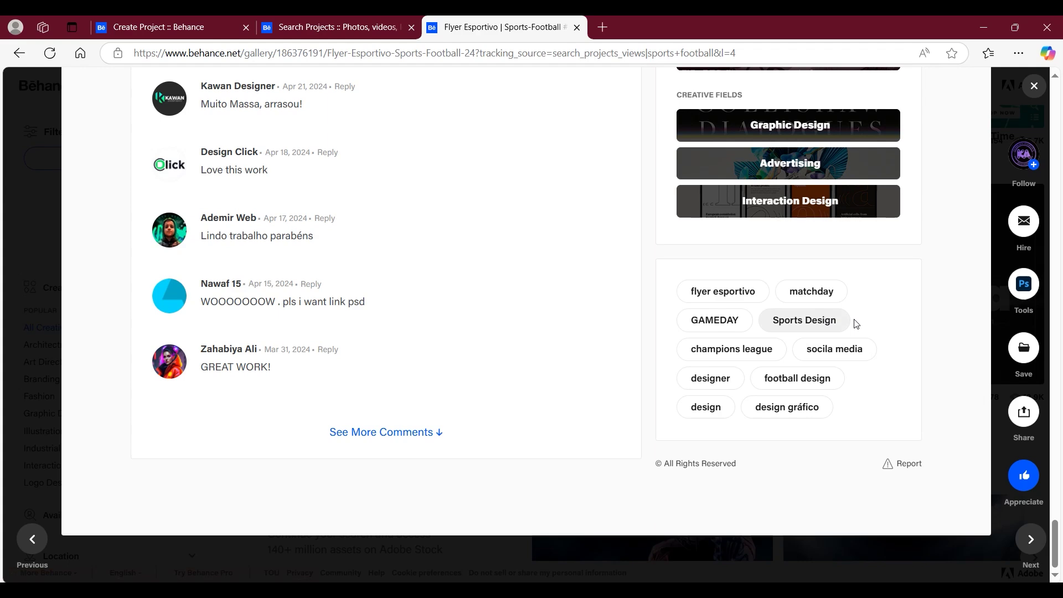
drag(857, 323, 769, 322)
key(ctrl+c)
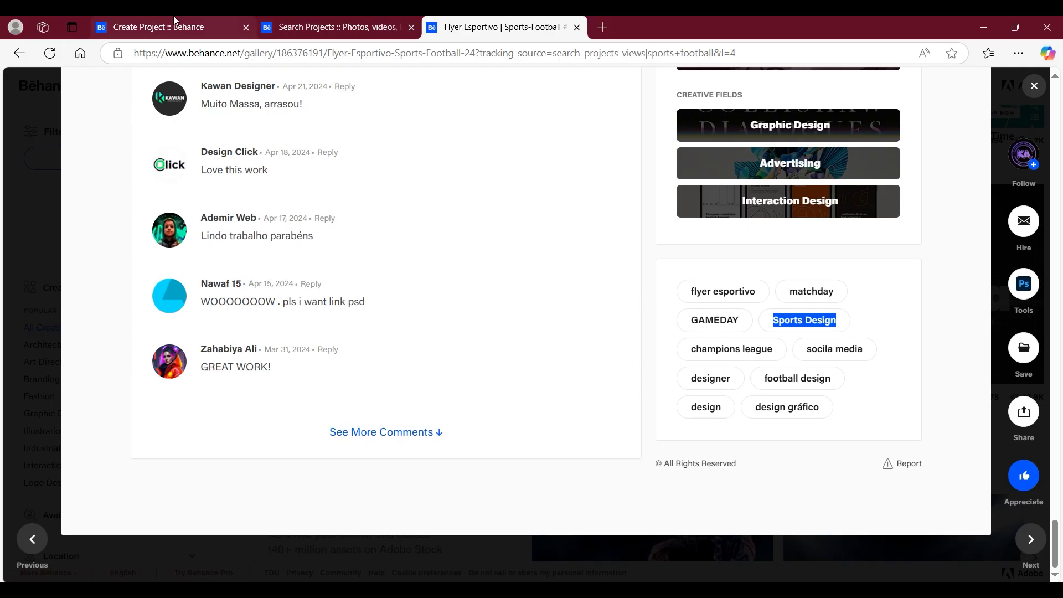
Add the copied "Sports Design" text as an image tag on the stadium artwork.
click(175, 22)
click(197, 239)
key(ctrl+v)
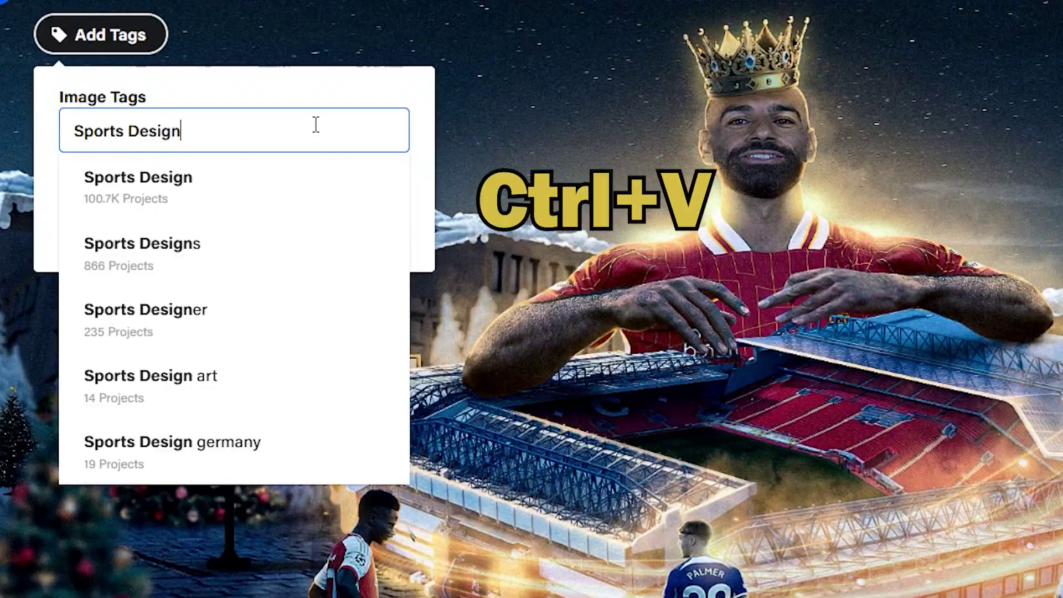
key(Return)
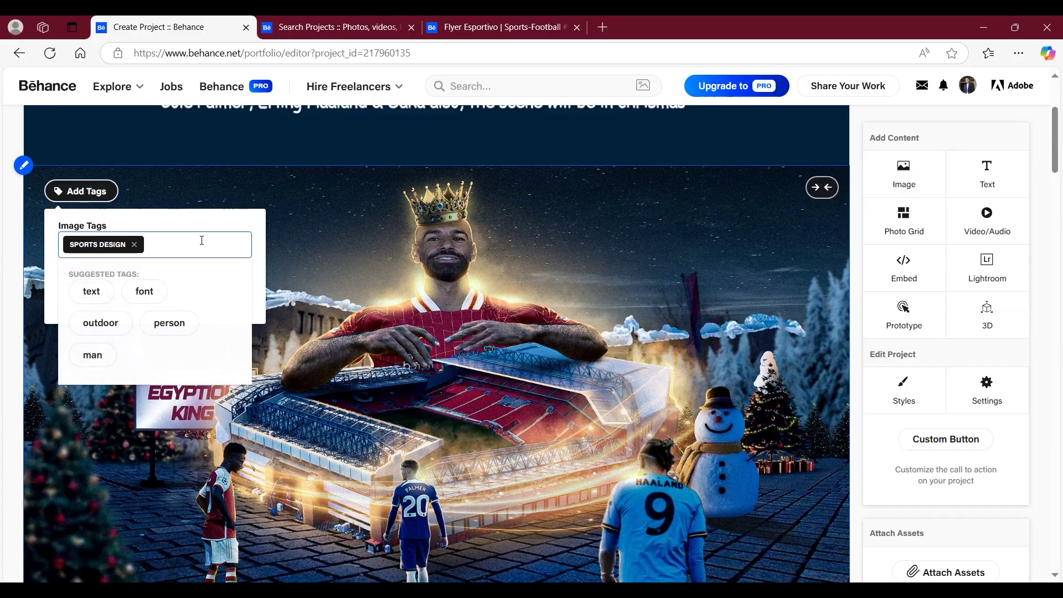
click(262, 271)
scroll(518, 249, up, 4)
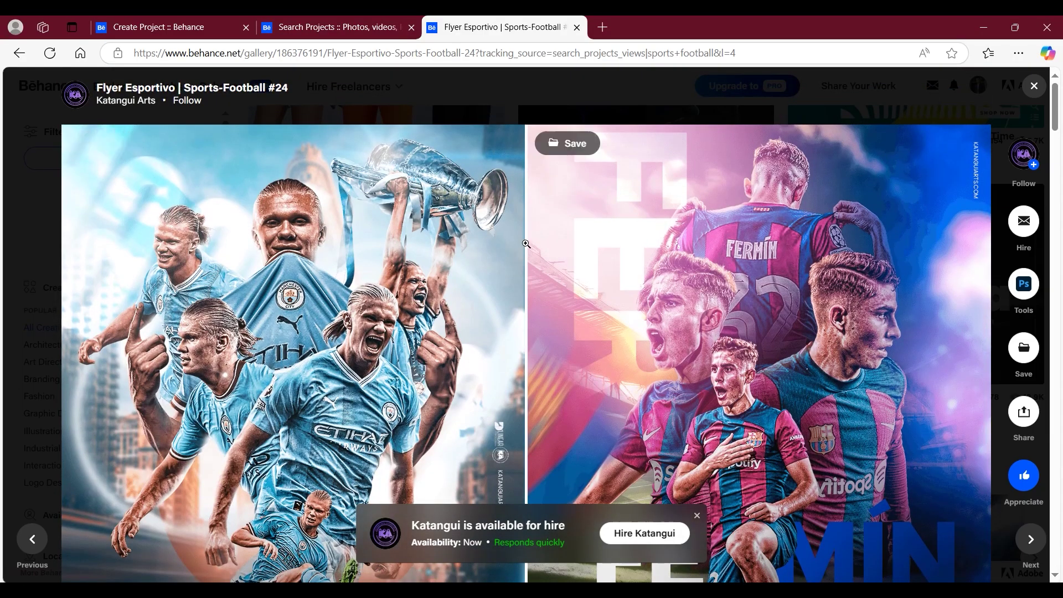
scroll(545, 249, down, 10)
scroll(546, 248, up, 10)
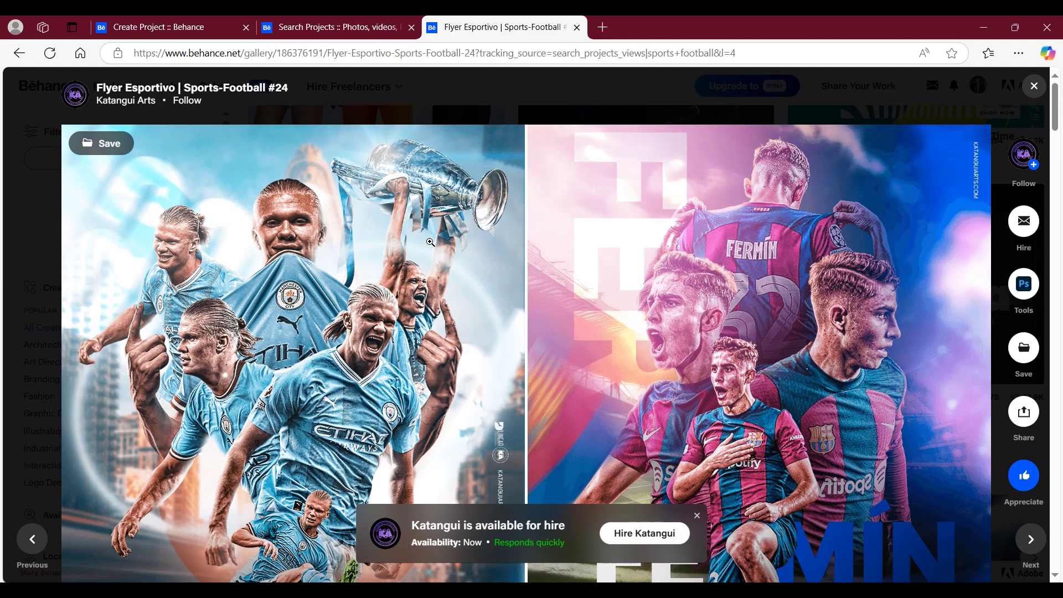
Search Behance projects for "sports football" and sort them by Most Viewed over All Time.
click(332, 27)
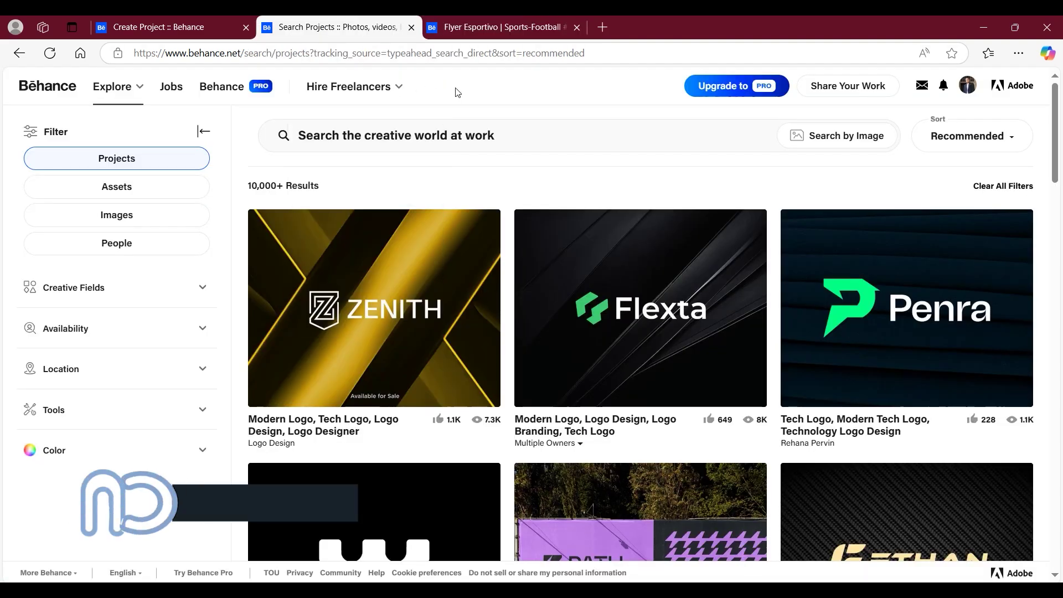
click(448, 136)
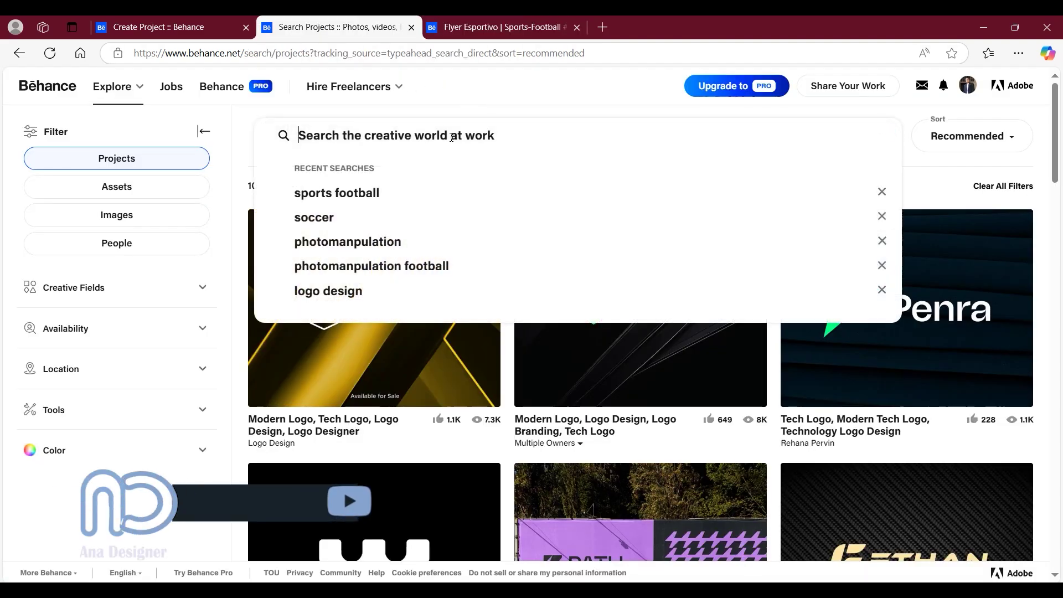
click(388, 195)
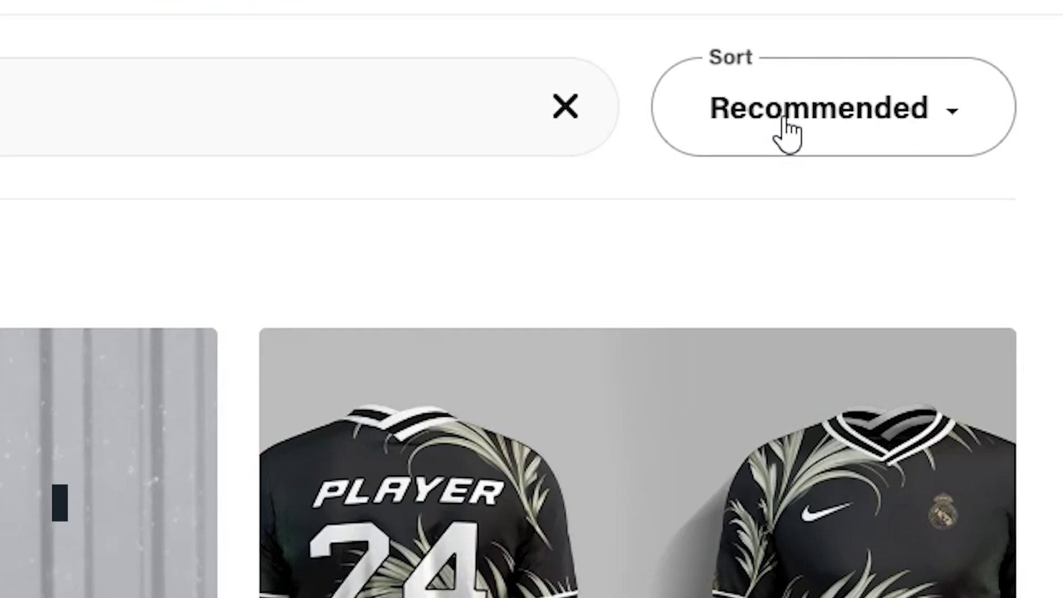
click(956, 140)
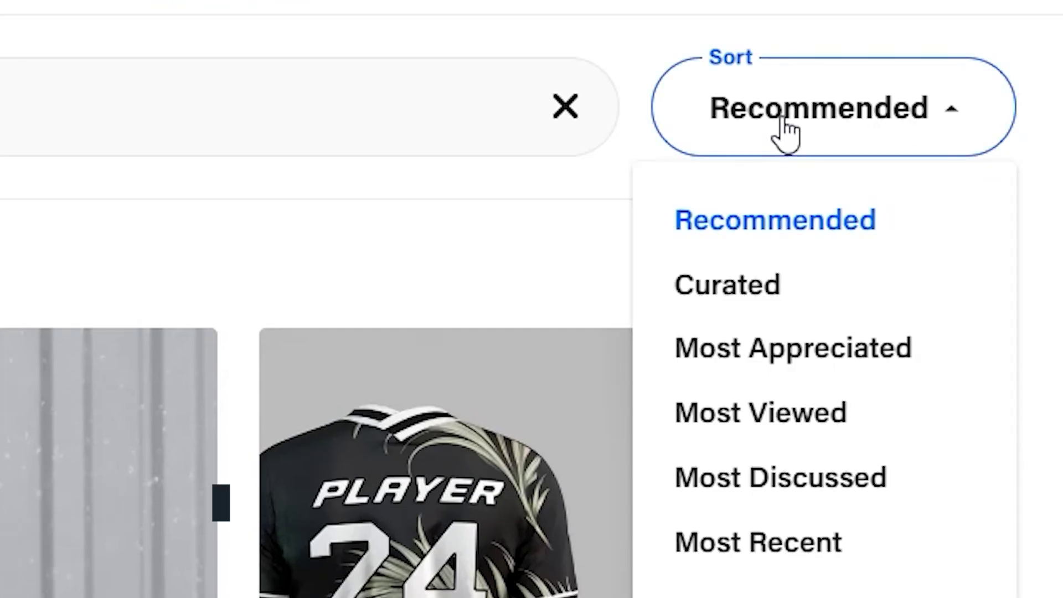
click(786, 414)
click(834, 127)
click(709, 414)
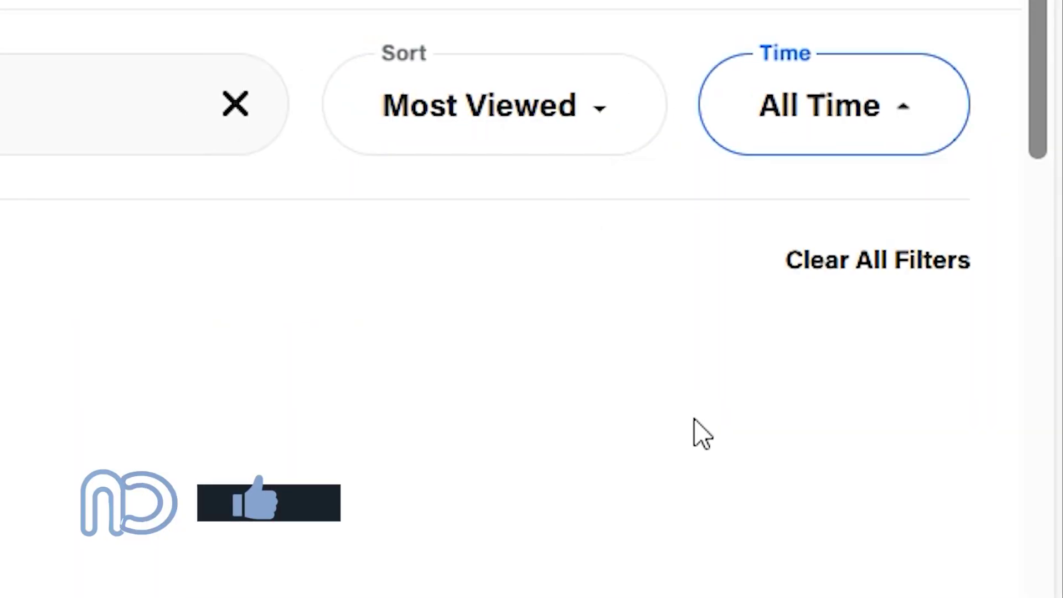
Open the Flyer Esportivo | Sports-Football #24 project from the results and examine the tags at its end.
scroll(540, 298, down, 5)
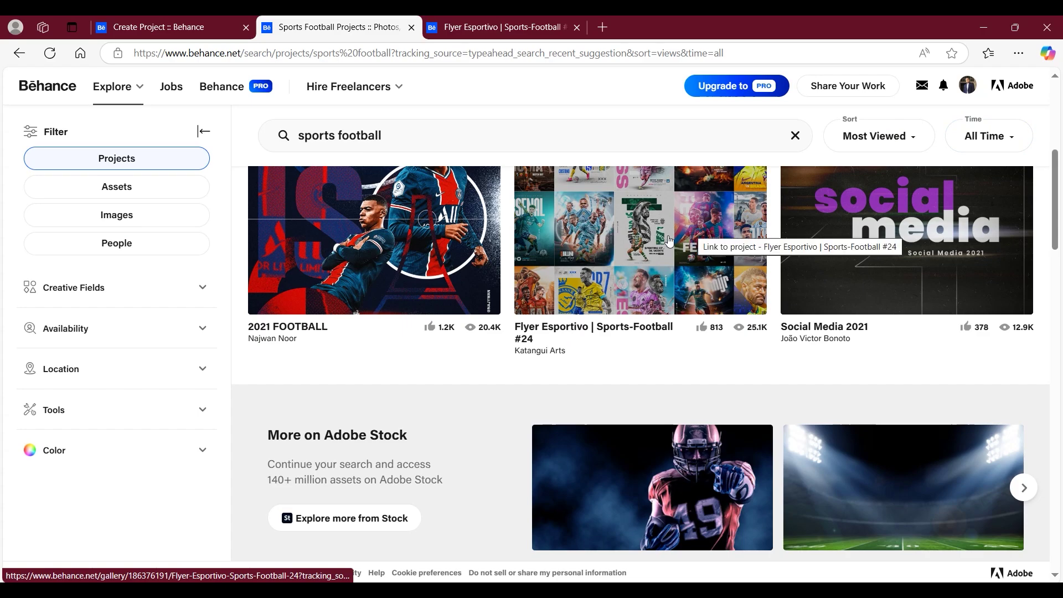
click(565, 335)
scroll(764, 392, down, 20)
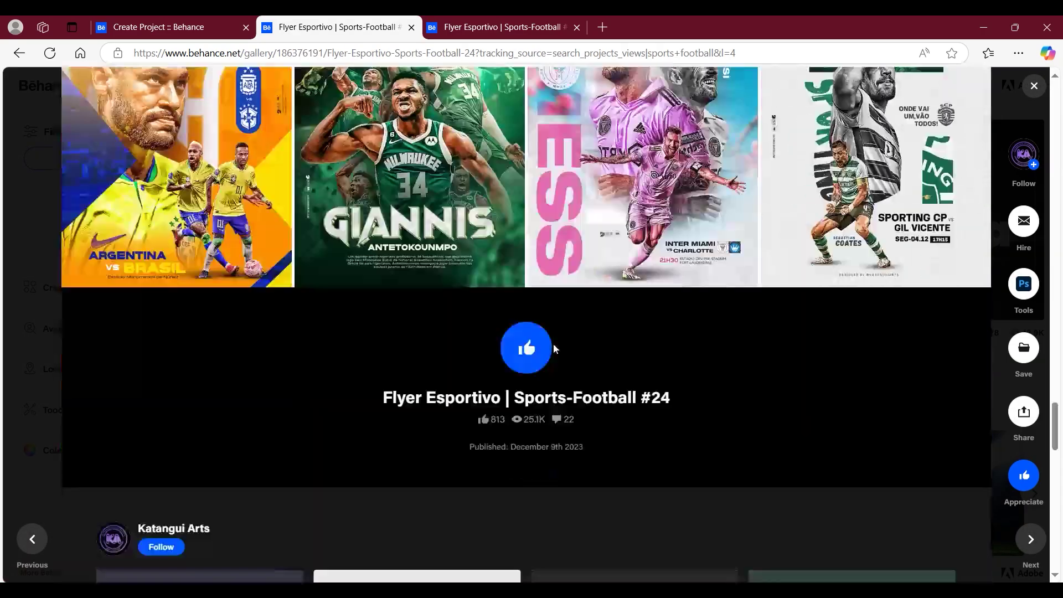
scroll(764, 392, down, 5)
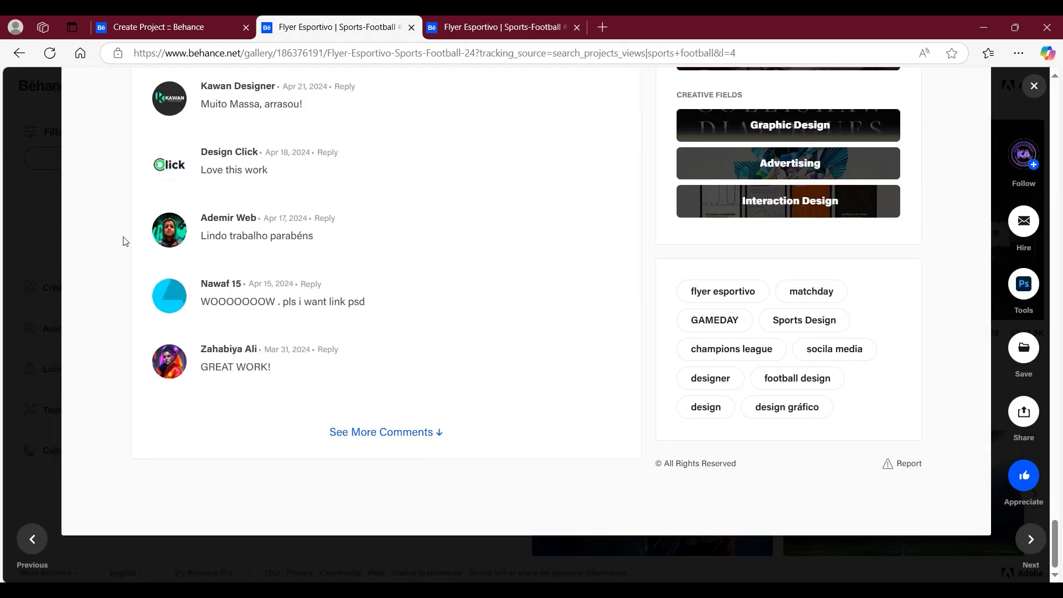
Close that project, open 2021 FOOTBALL from the results and look through it towards its tags.
click(43, 250)
click(388, 288)
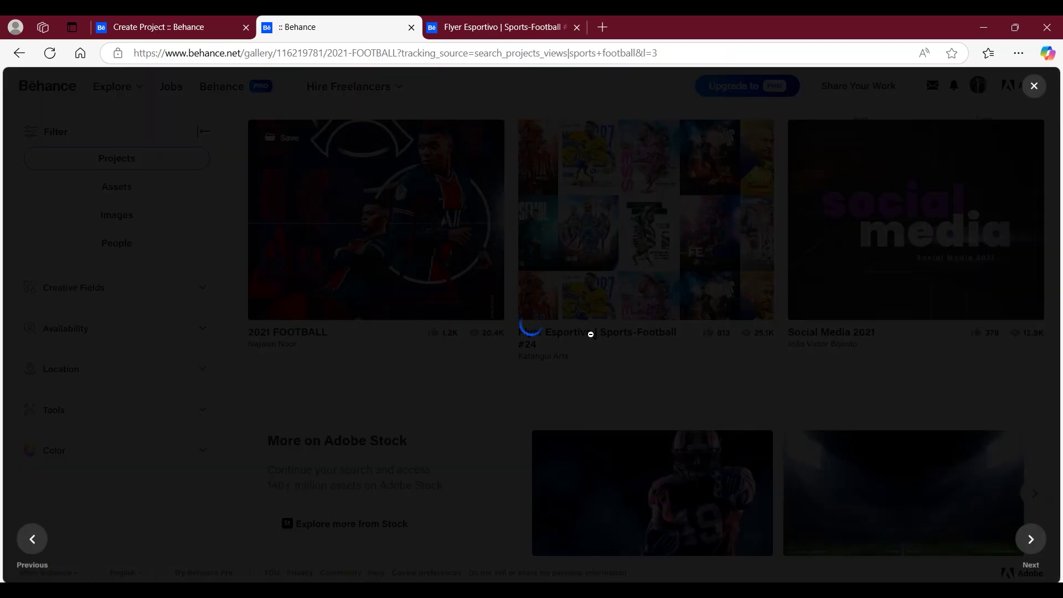
scroll(591, 337, down, 20)
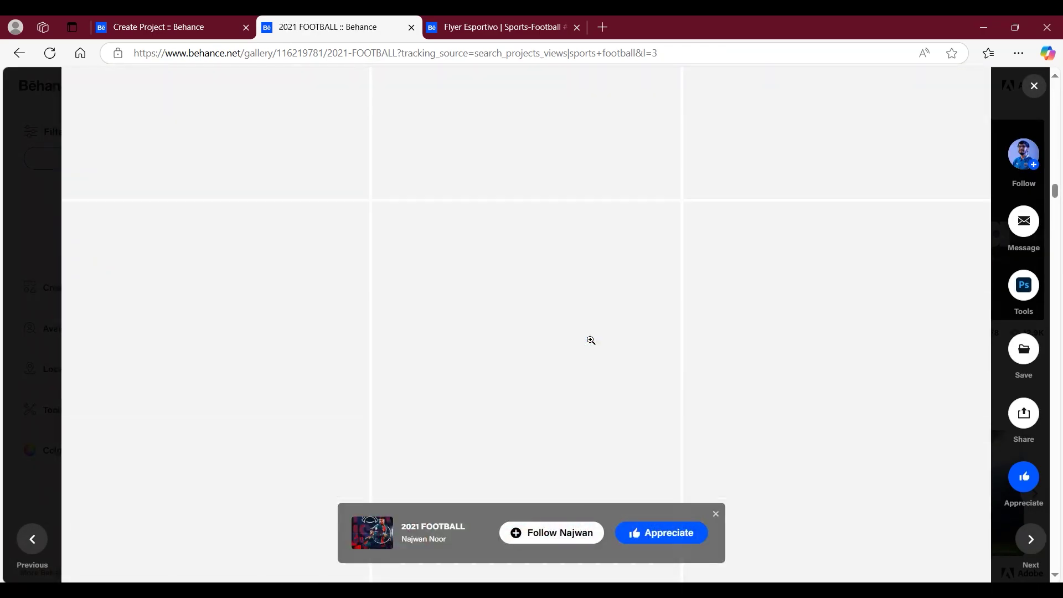
scroll(615, 337, down, 8)
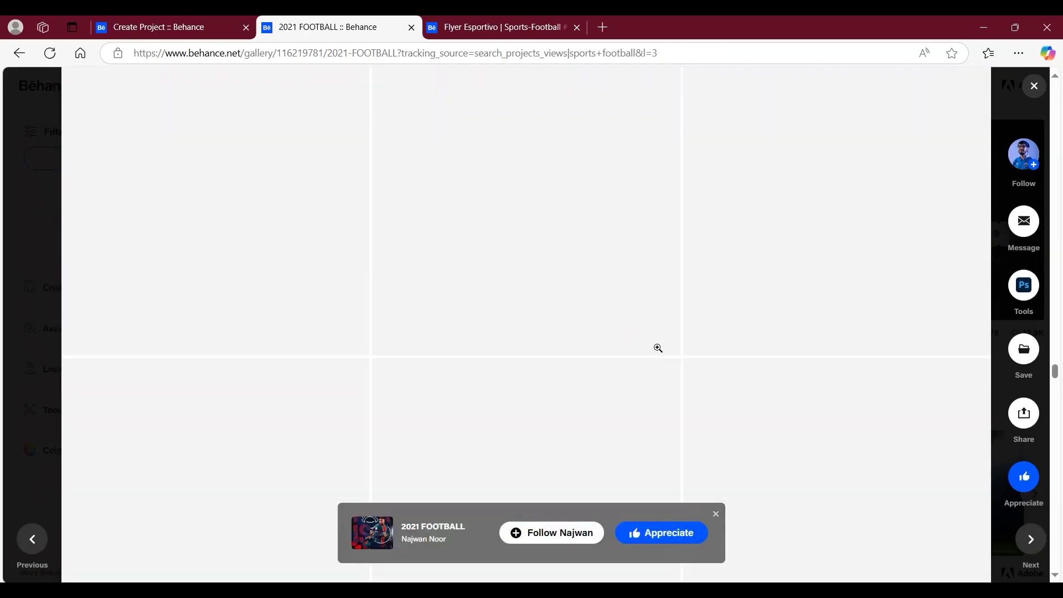
scroll(659, 345, down, 15)
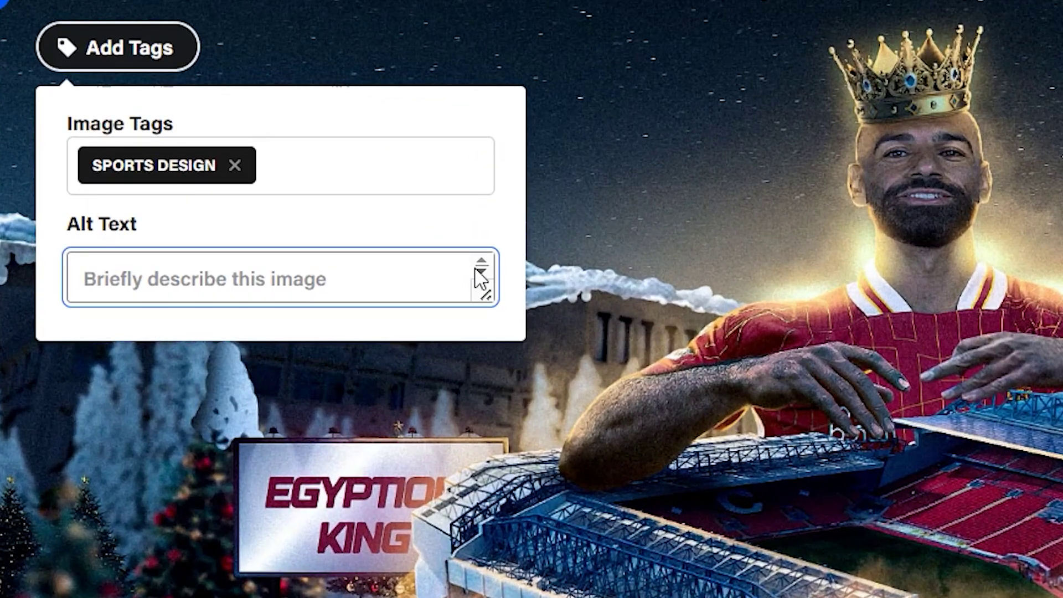
Check the Design Closeups images and the main artwork's tag and alt text fields in the project editor.
scroll(454, 439, down, 6)
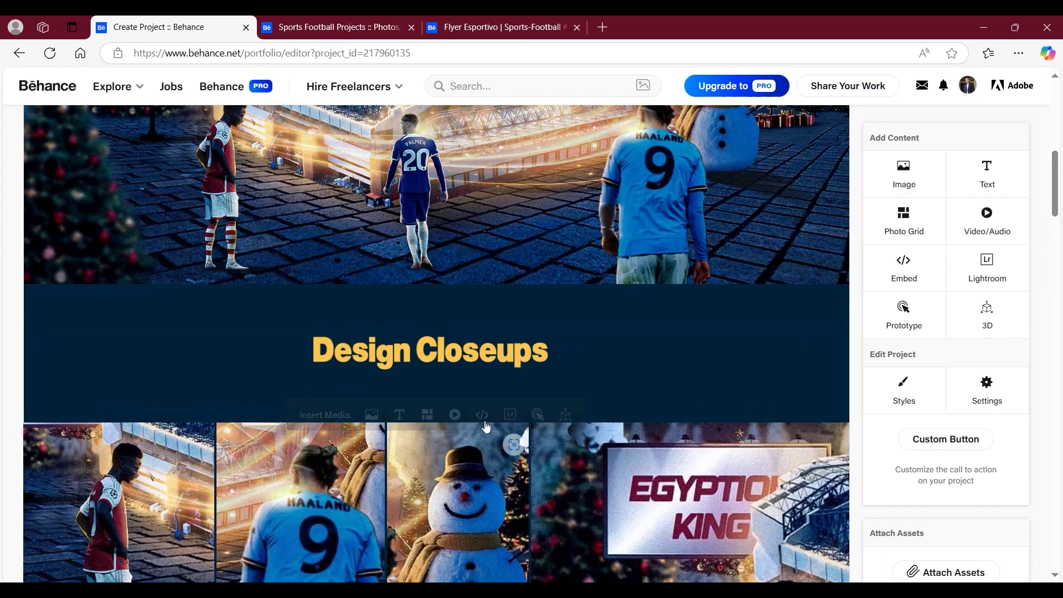
scroll(465, 426, up, 6)
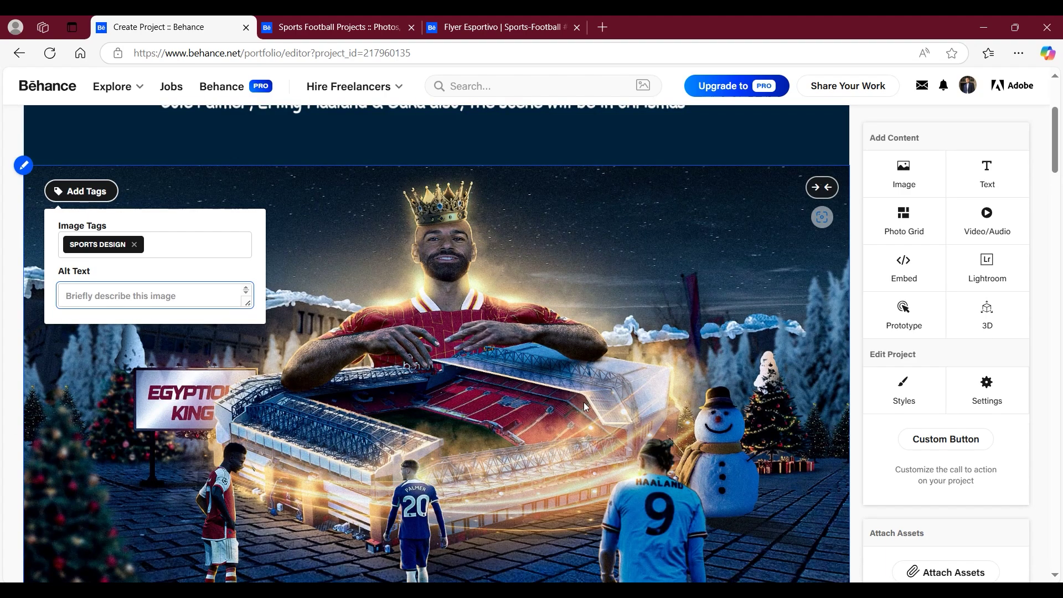